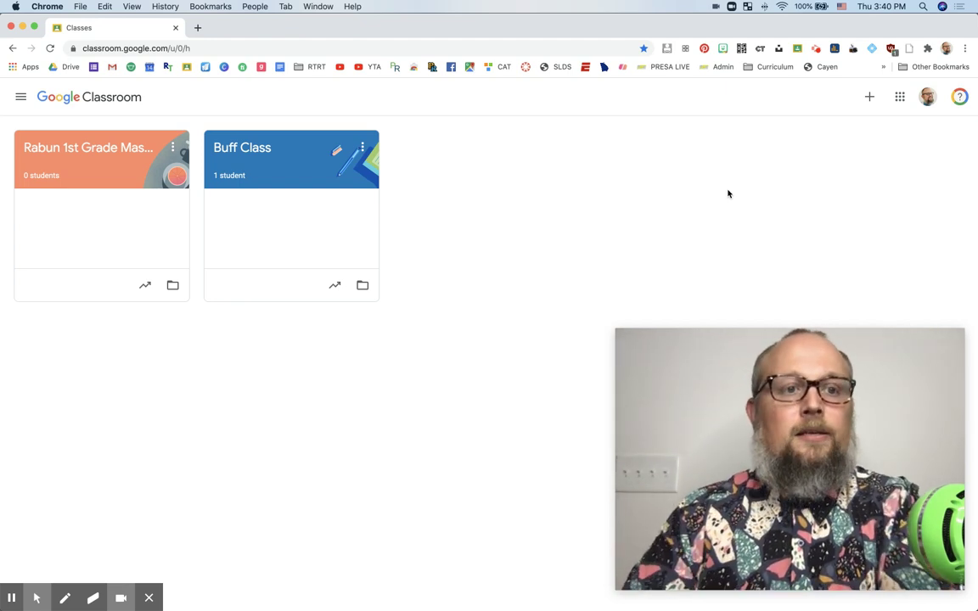
- Open the Join class / Create class menu from the Classes page
click(869, 97)
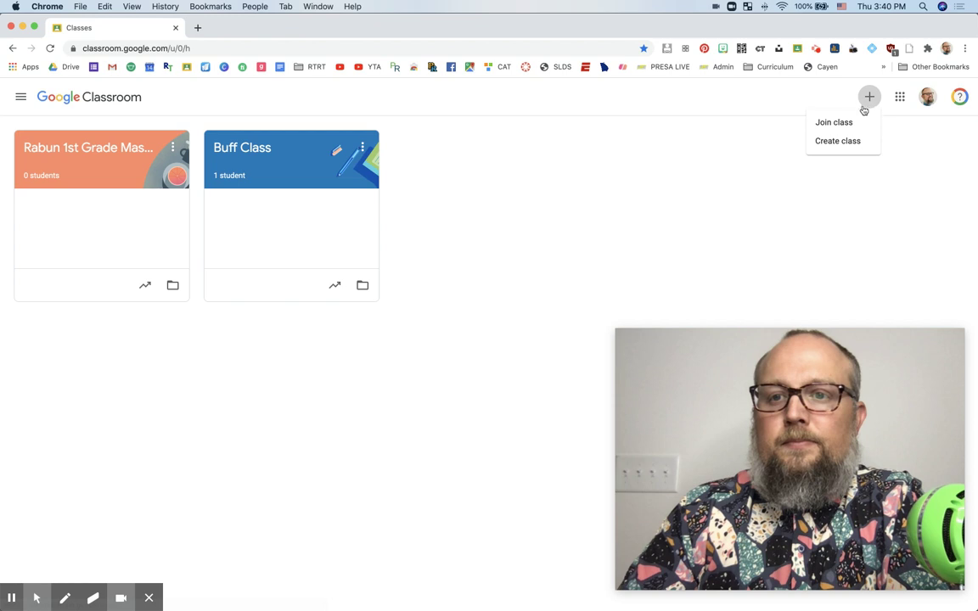
- Create a new class named 'Science Master'
click(836, 141)
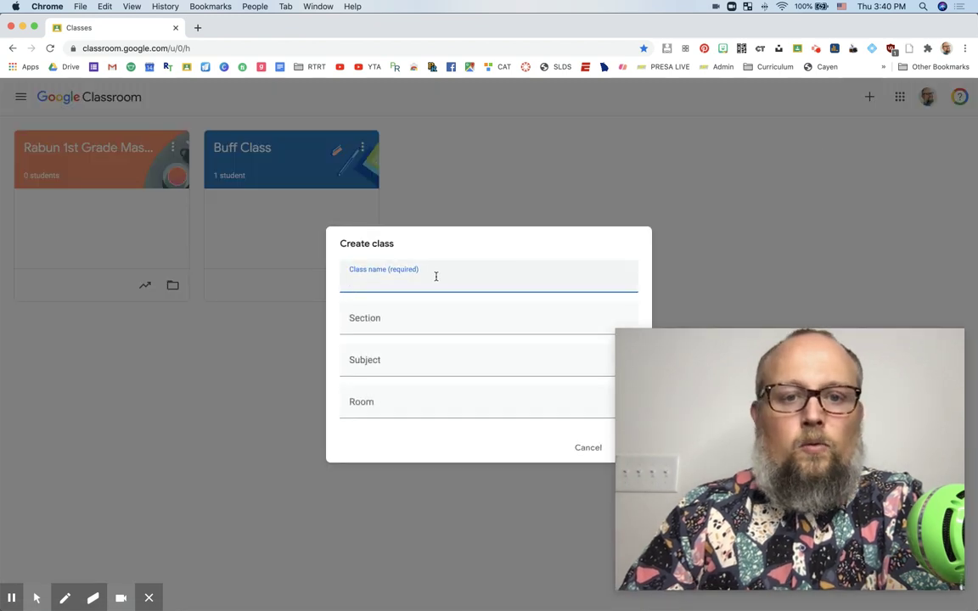
text(Scie)
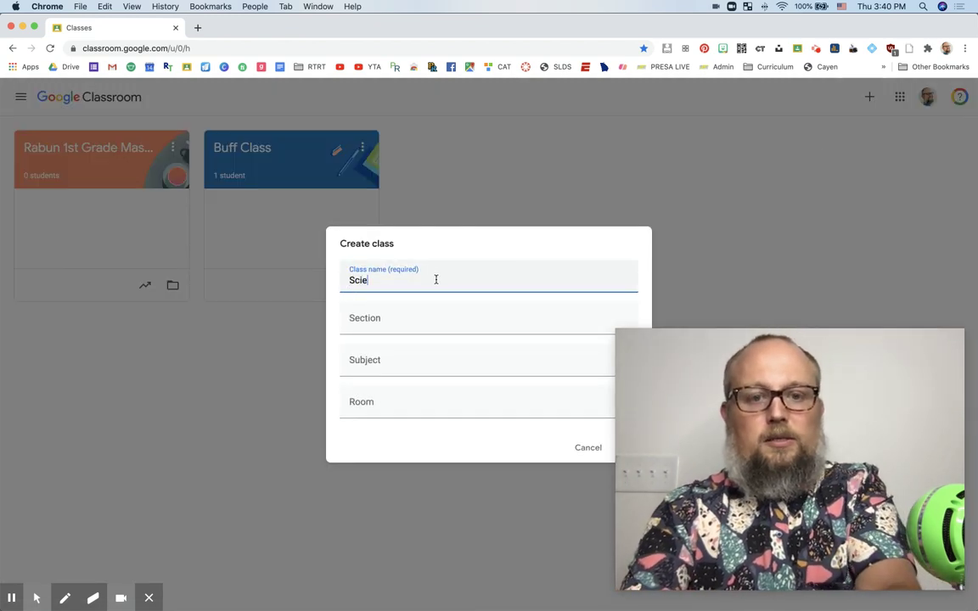
text(nce)
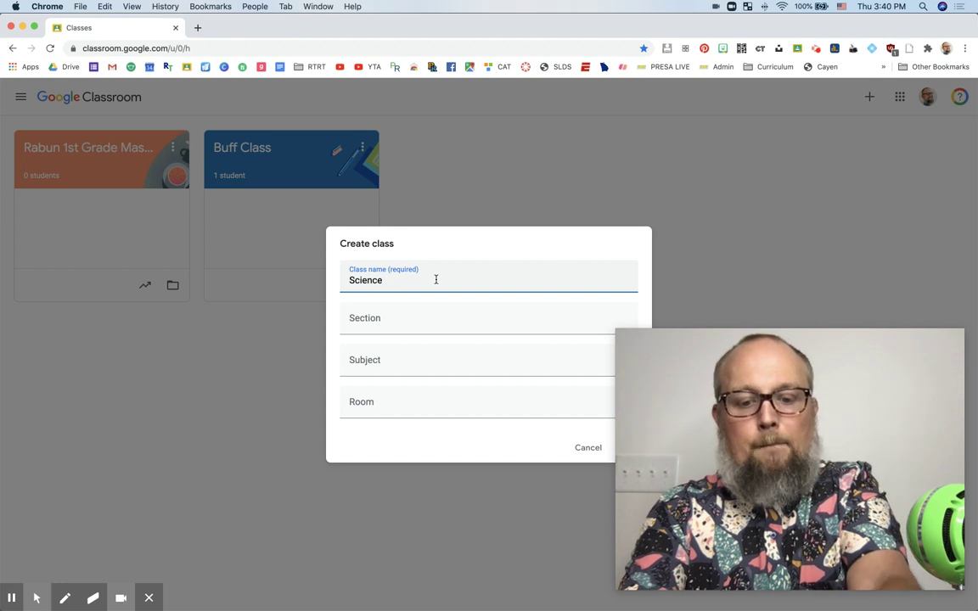
text( Master)
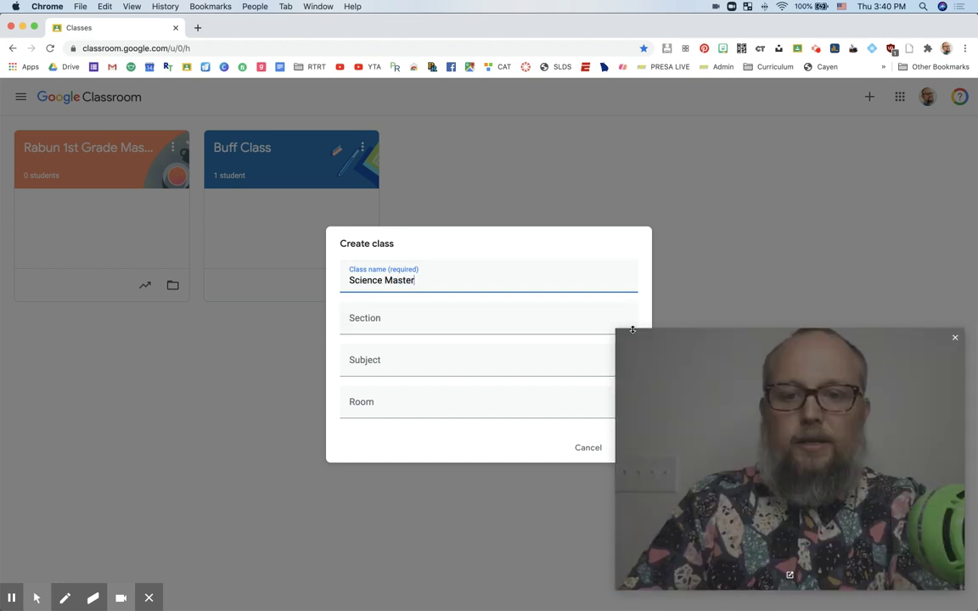
drag(616, 330, 724, 411)
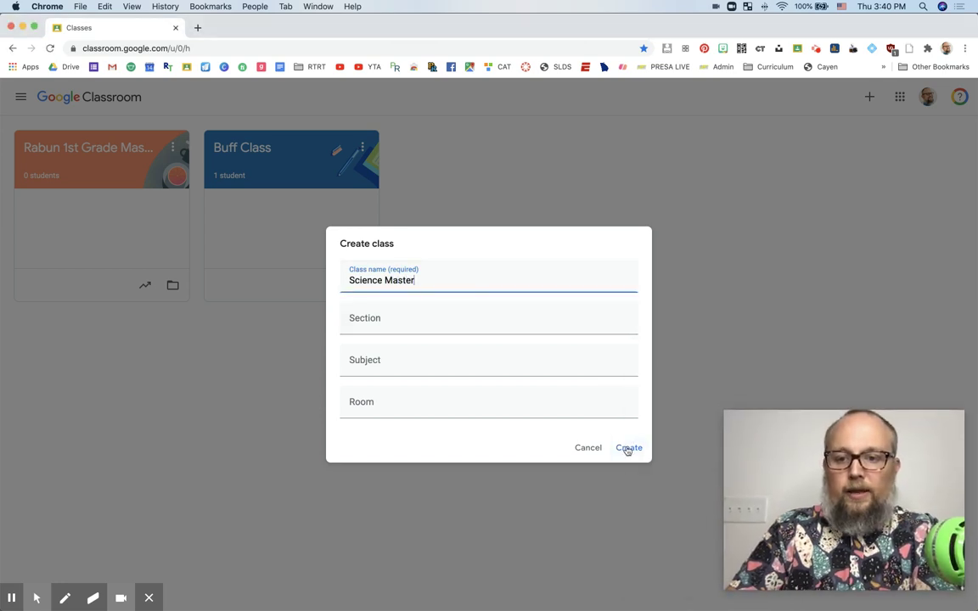
click(627, 448)
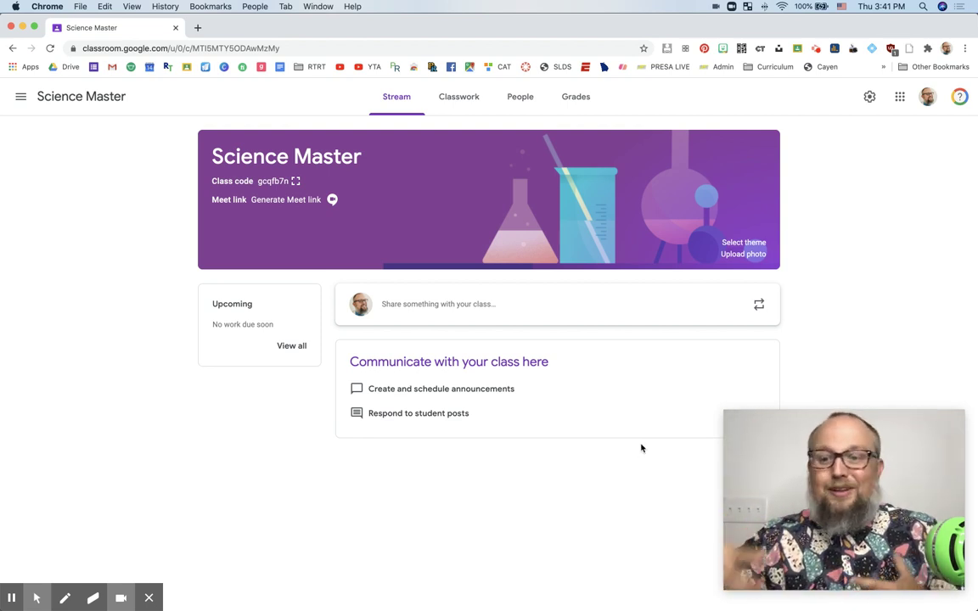
- On Science Master's Classwork page, start a new topic from the Create menu
click(458, 100)
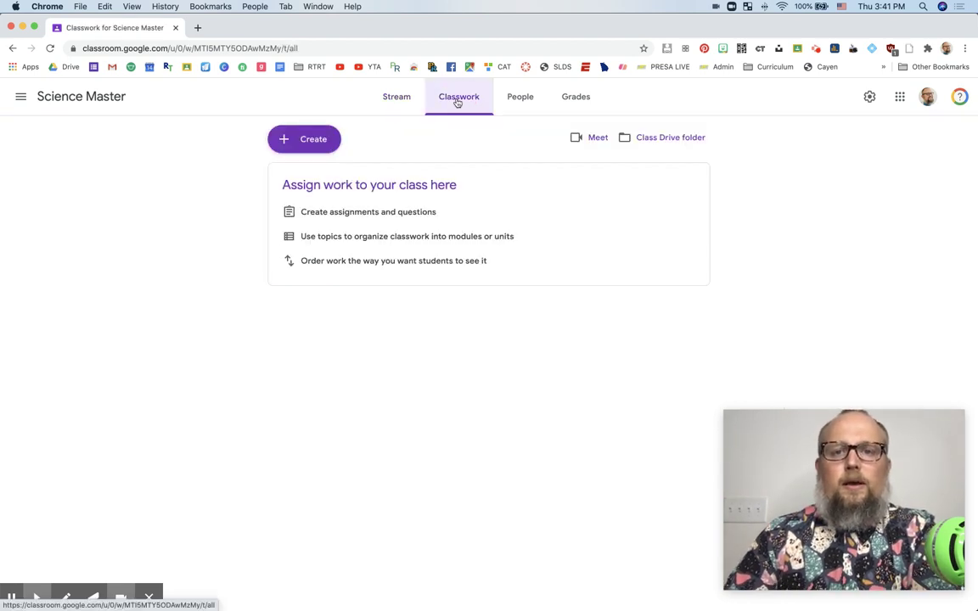
click(508, 100)
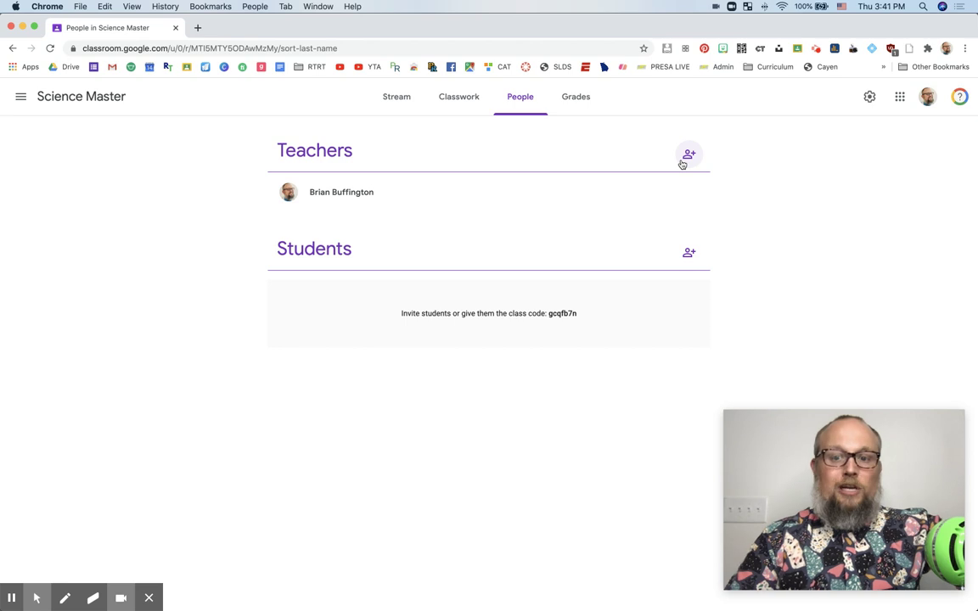
click(459, 100)
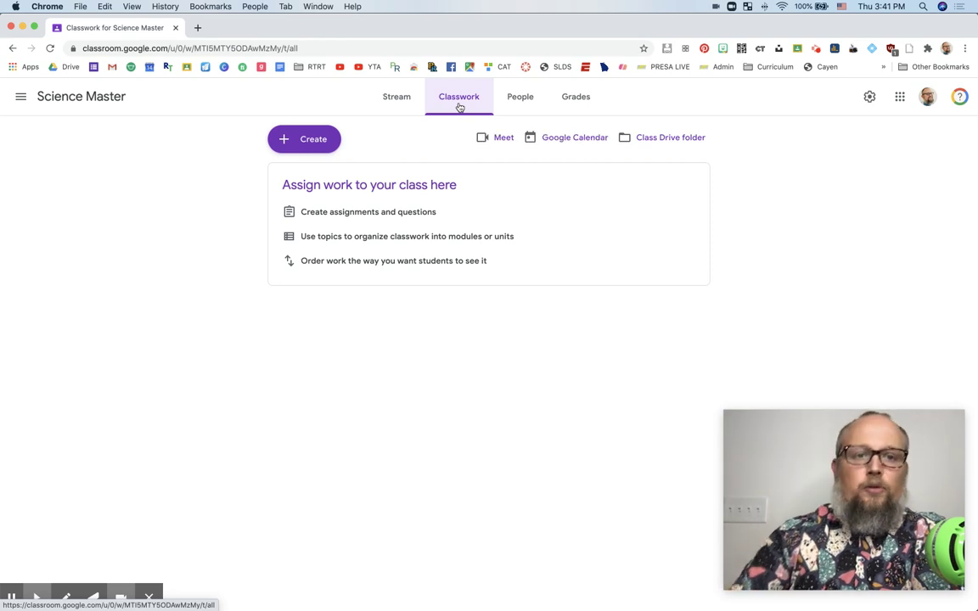
click(304, 139)
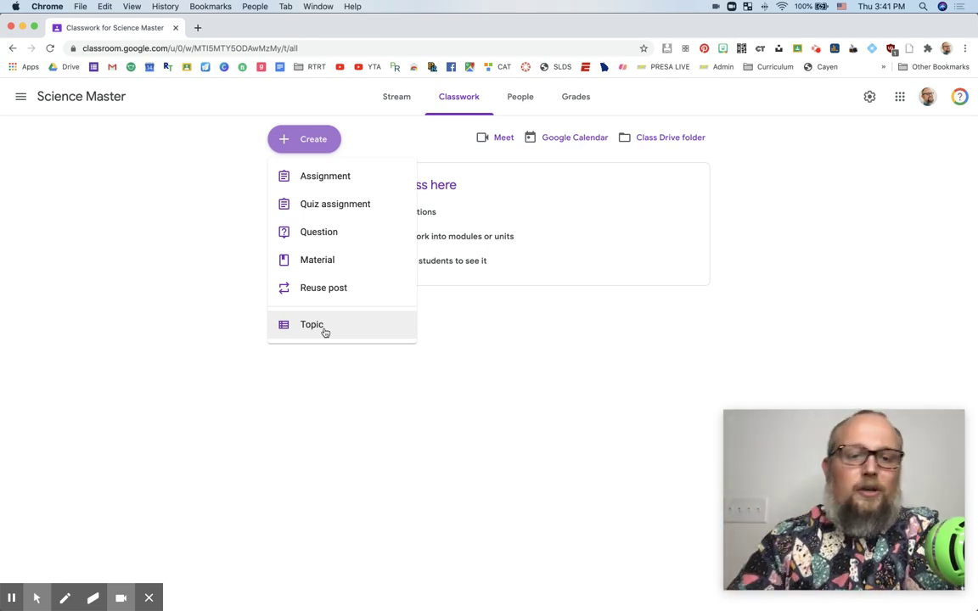
click(323, 330)
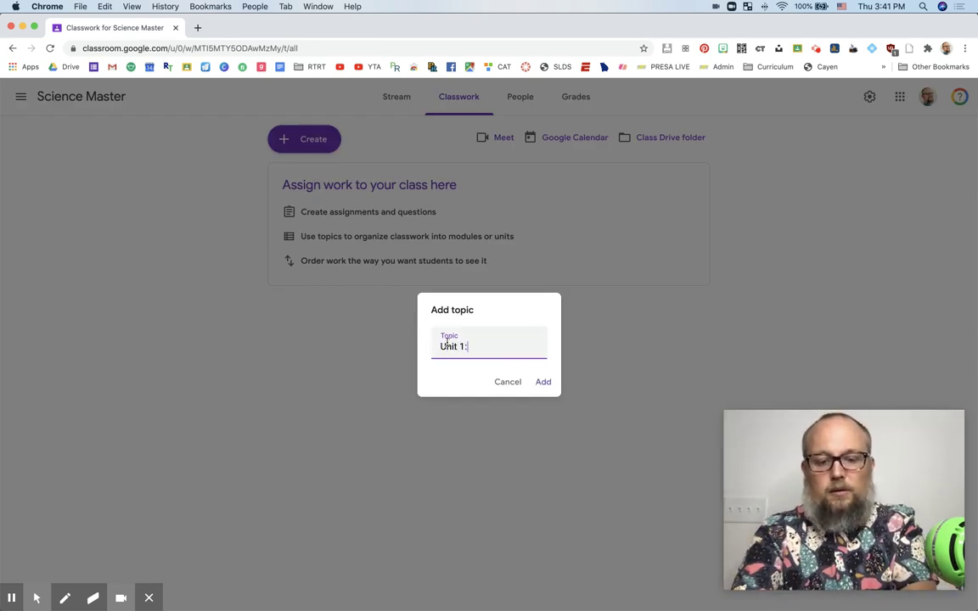
- Add the topics 'Unit 1: Rocks' and 'Popular Links'
click(547, 380)
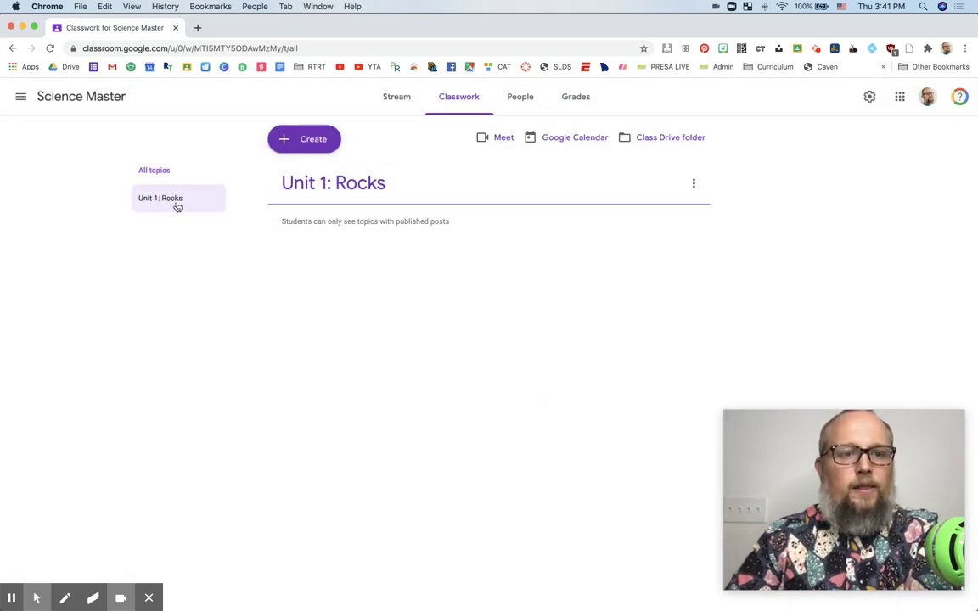
click(303, 142)
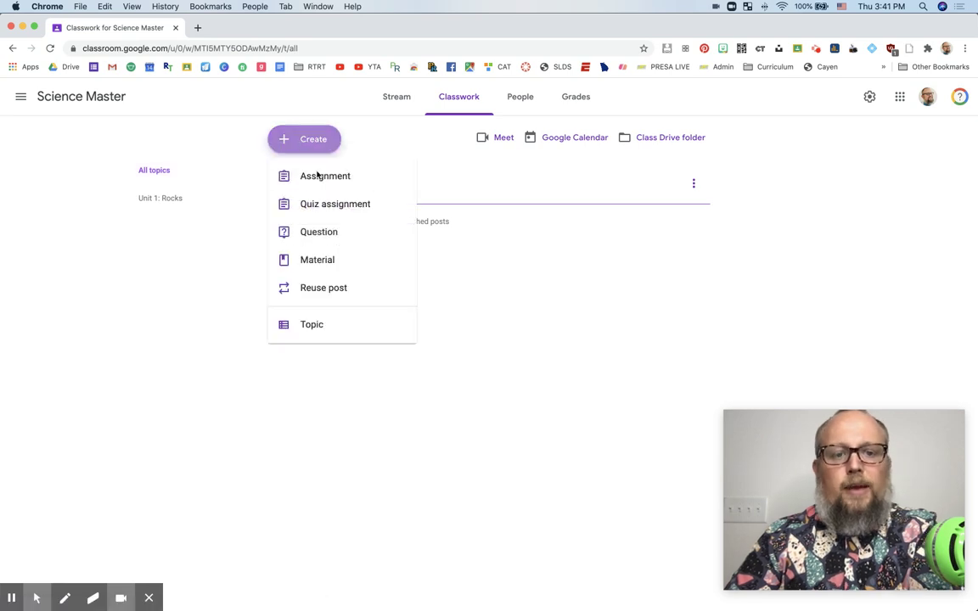
click(345, 325)
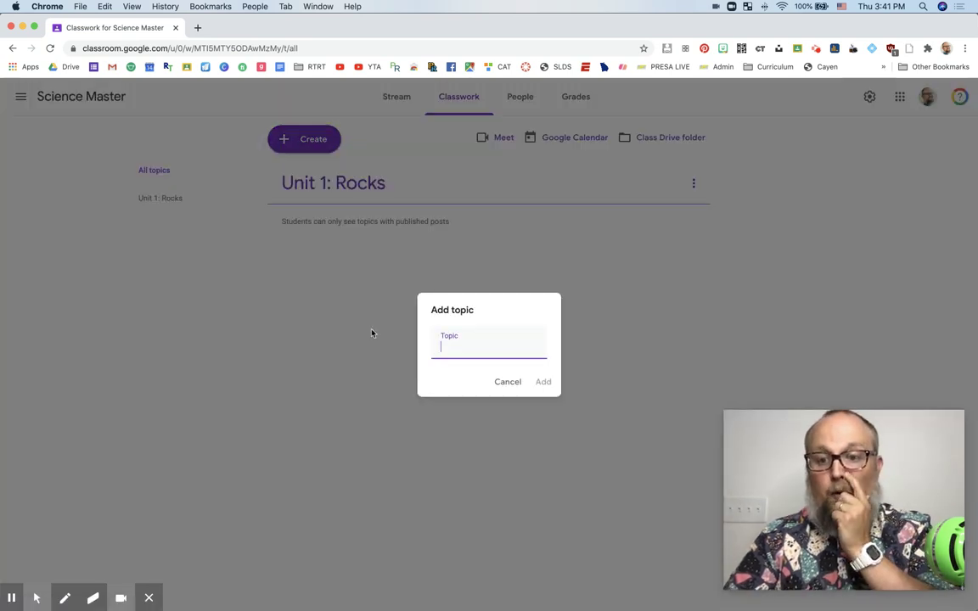
text(Pop)
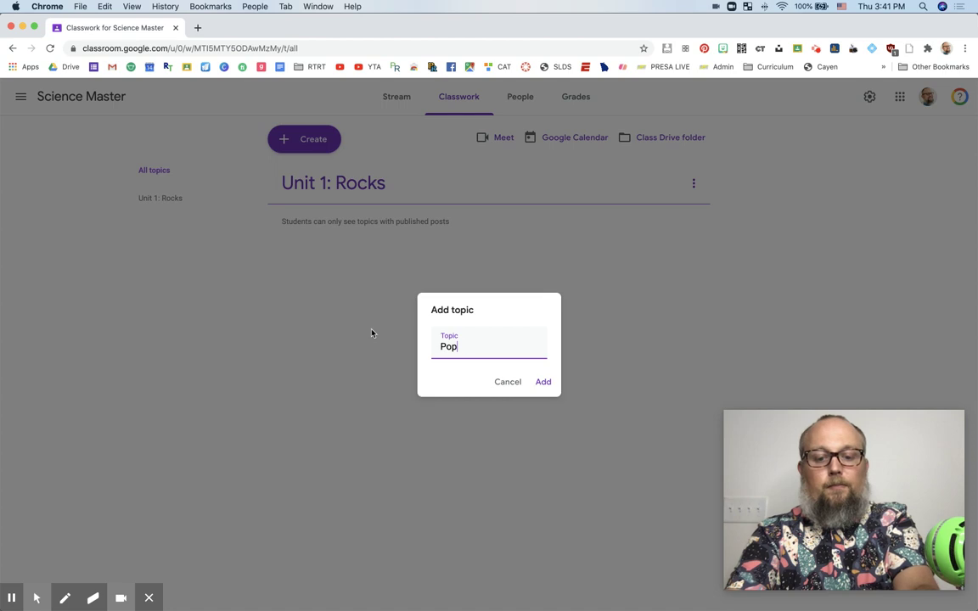
text(ular Links)
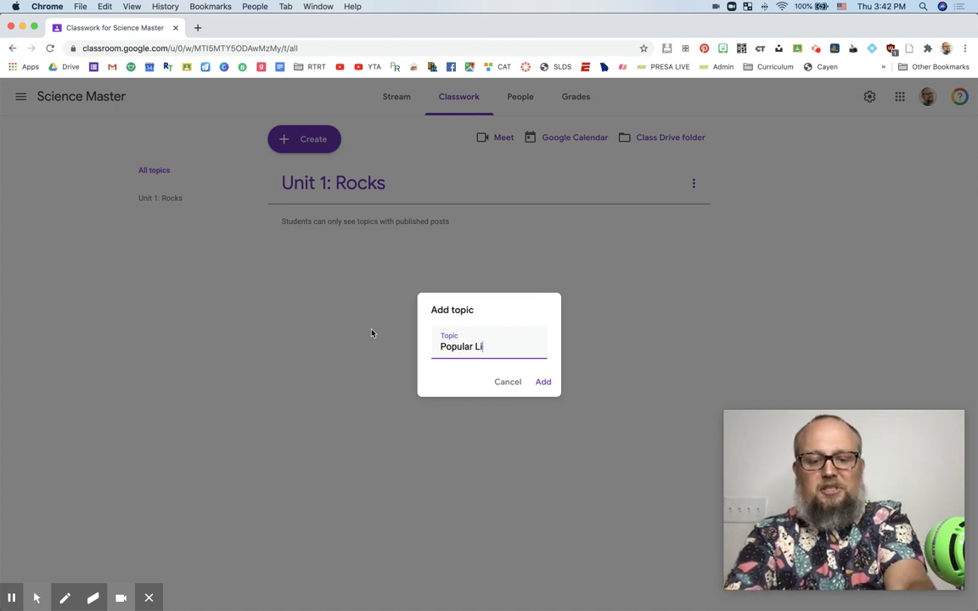
click(543, 383)
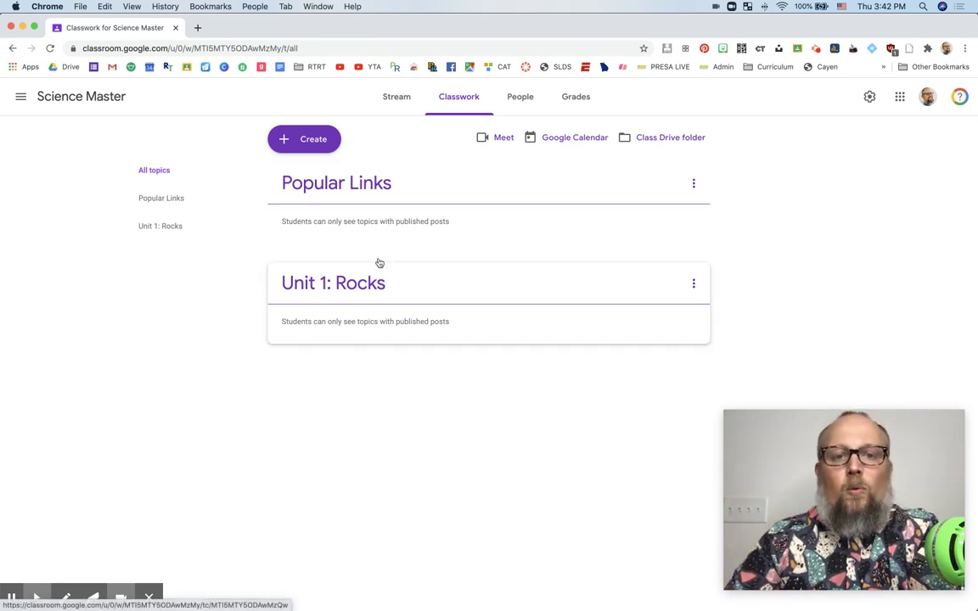
- Start a 'Write a Paper' assignment with placeholder instruction text
click(301, 141)
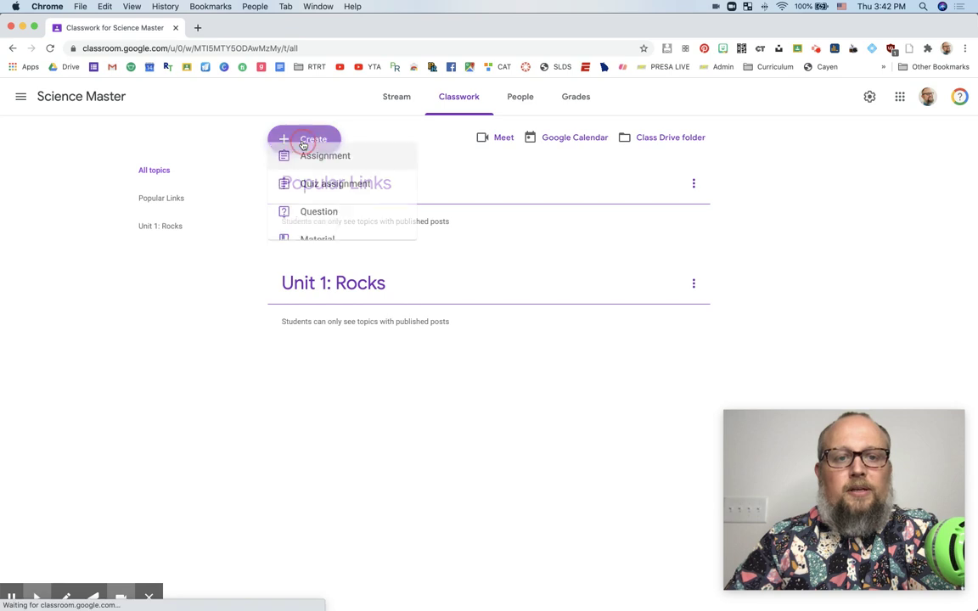
click(327, 188)
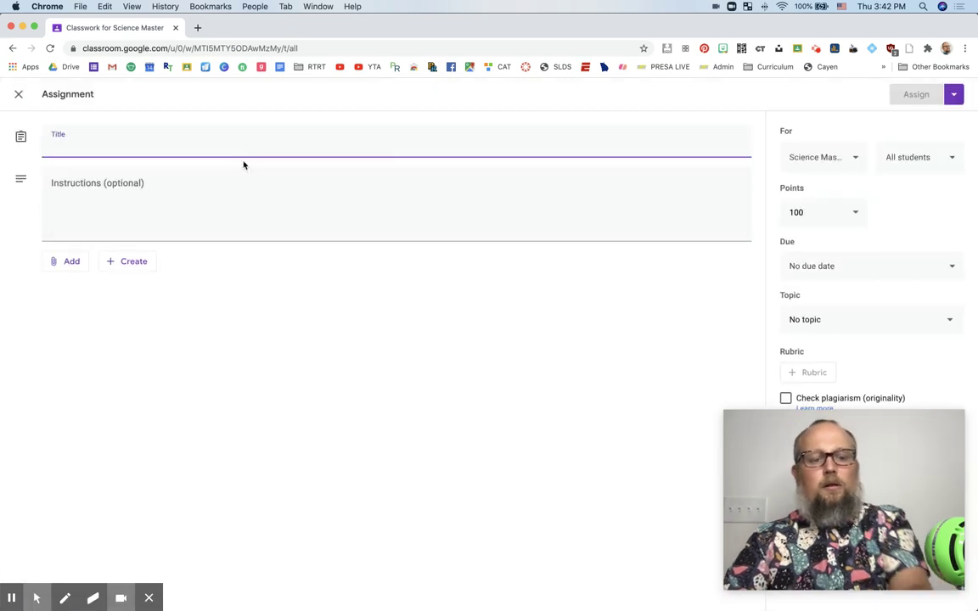
text(W)
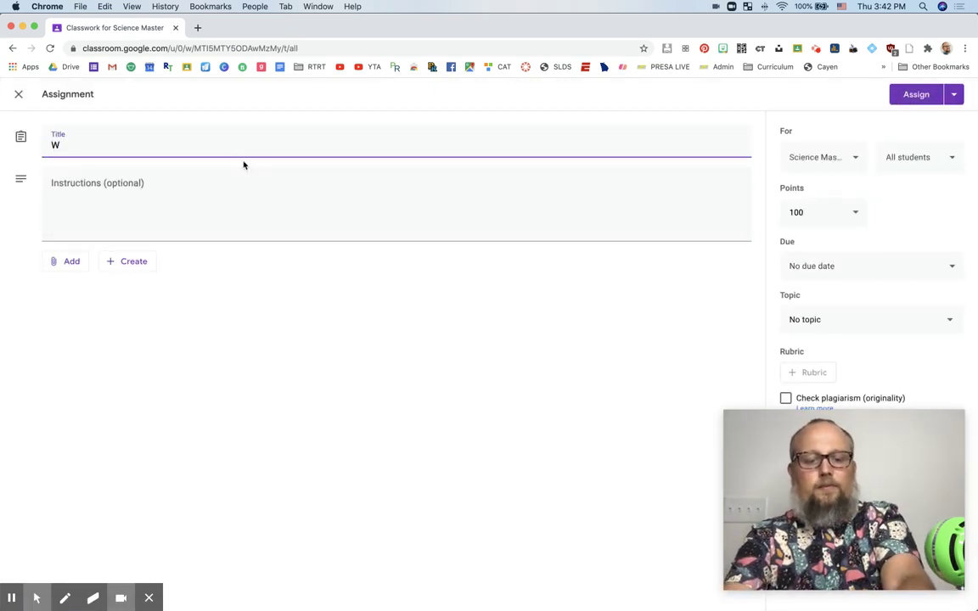
text(rite )
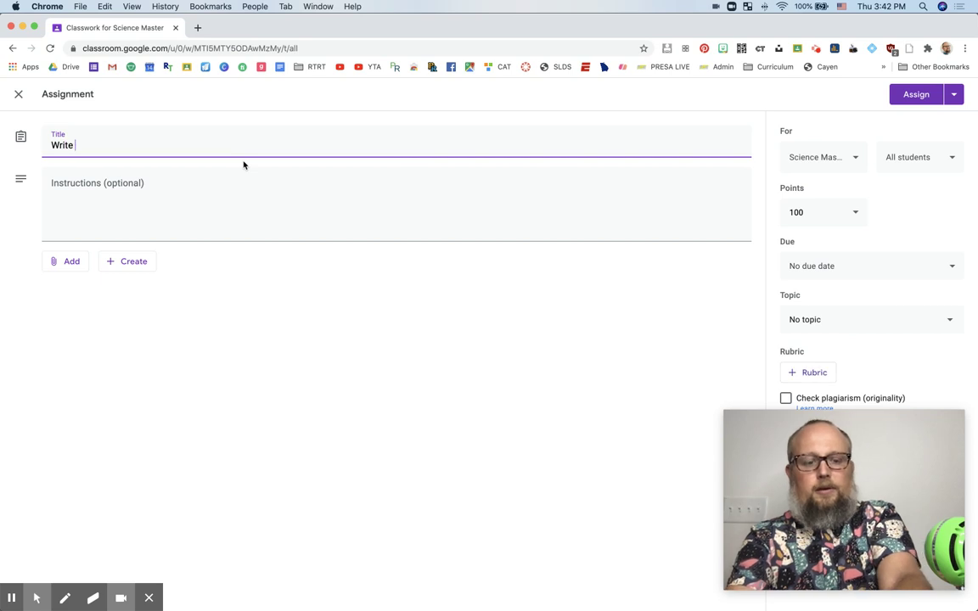
text(a Paper)
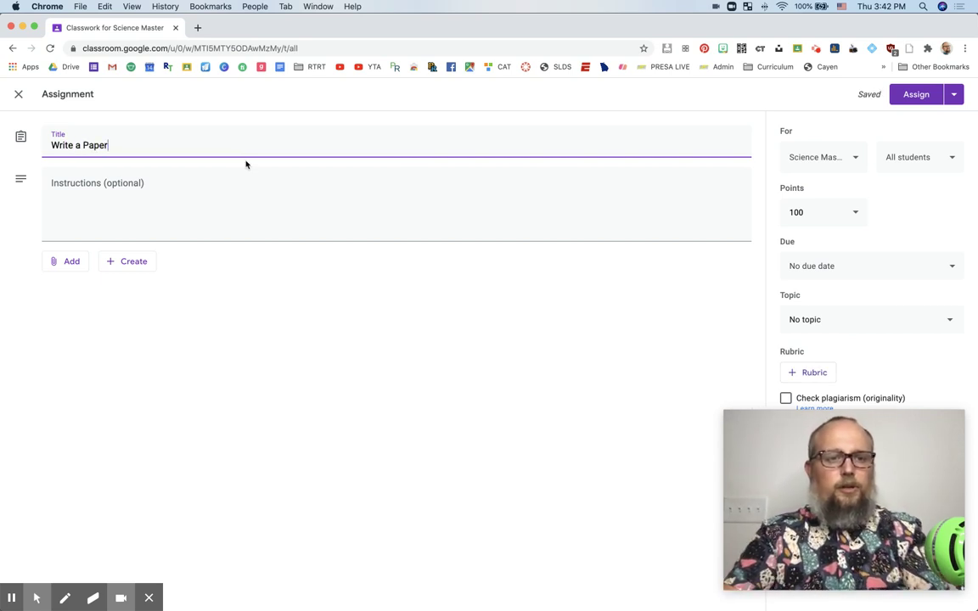
click(187, 190)
text(xfbvdfgfdbgfdhfgddfghfdgg)
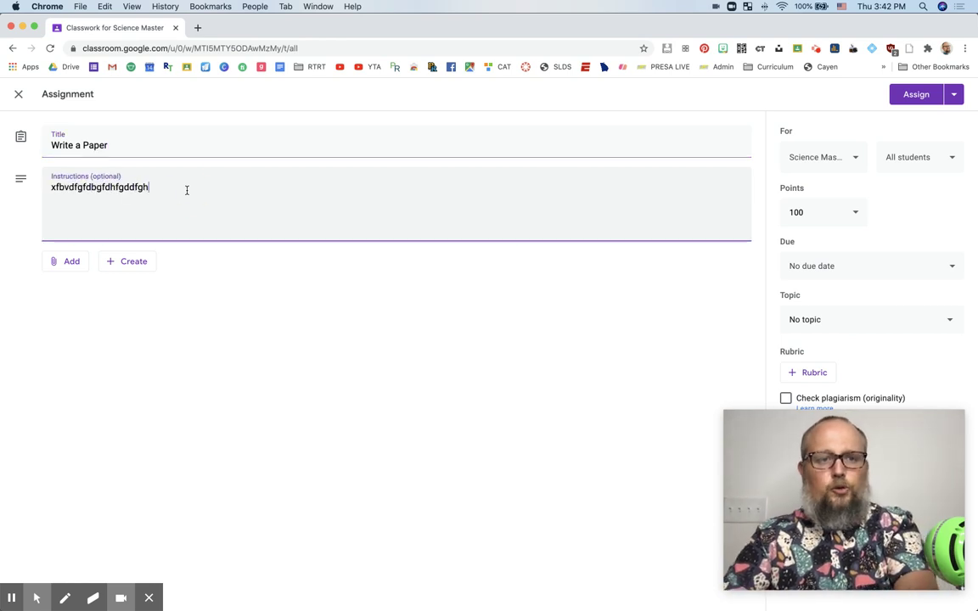
- File the assignment under Unit 1: Rocks and save it as a draft
click(827, 319)
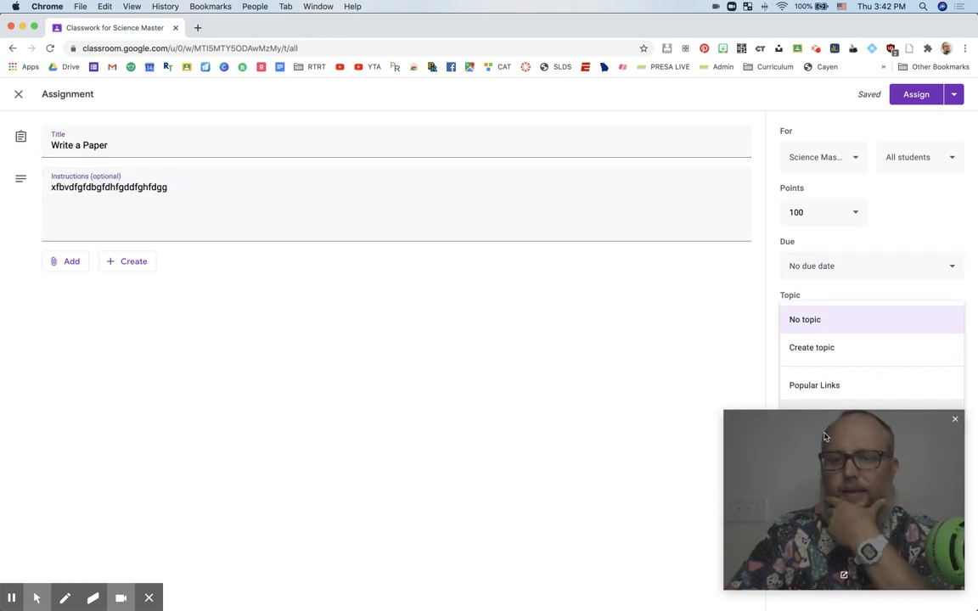
drag(825, 437, 392, 432)
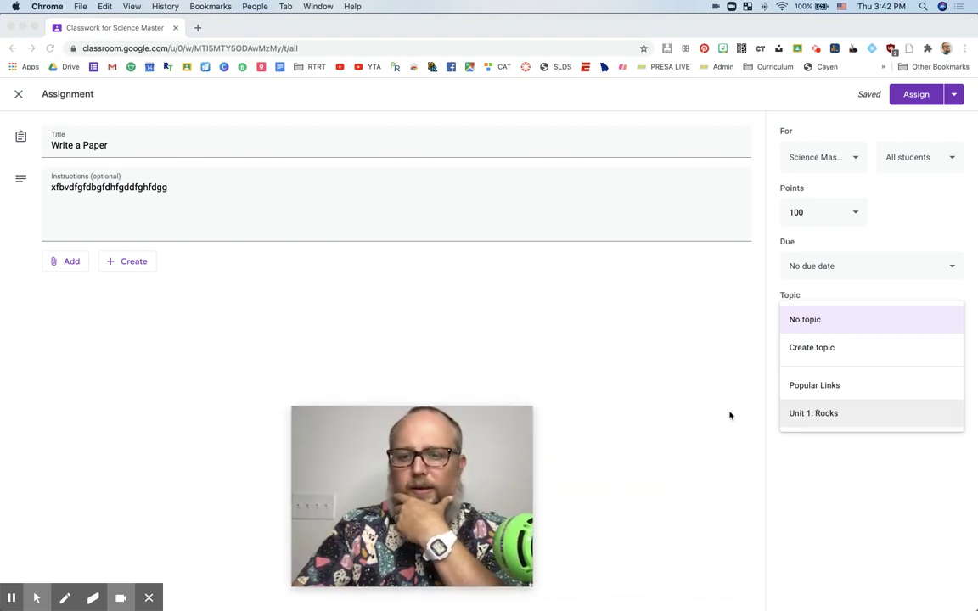
click(834, 415)
drag(511, 467, 924, 485)
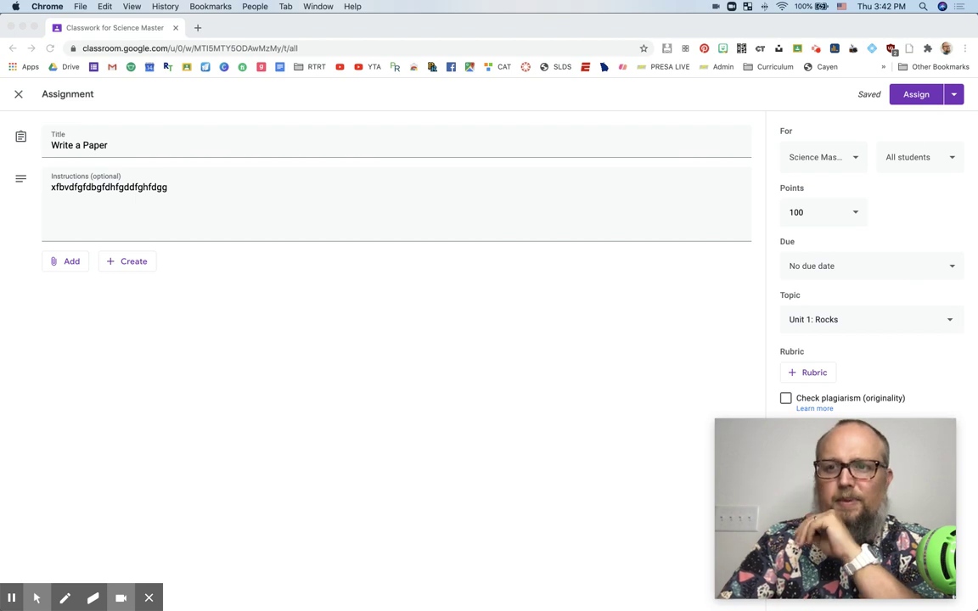
click(956, 99)
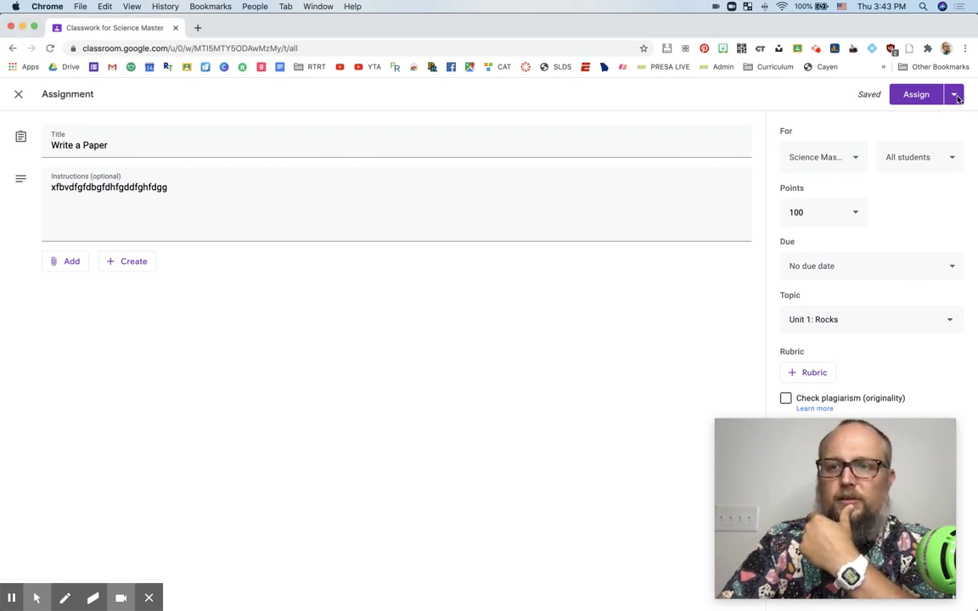
click(956, 98)
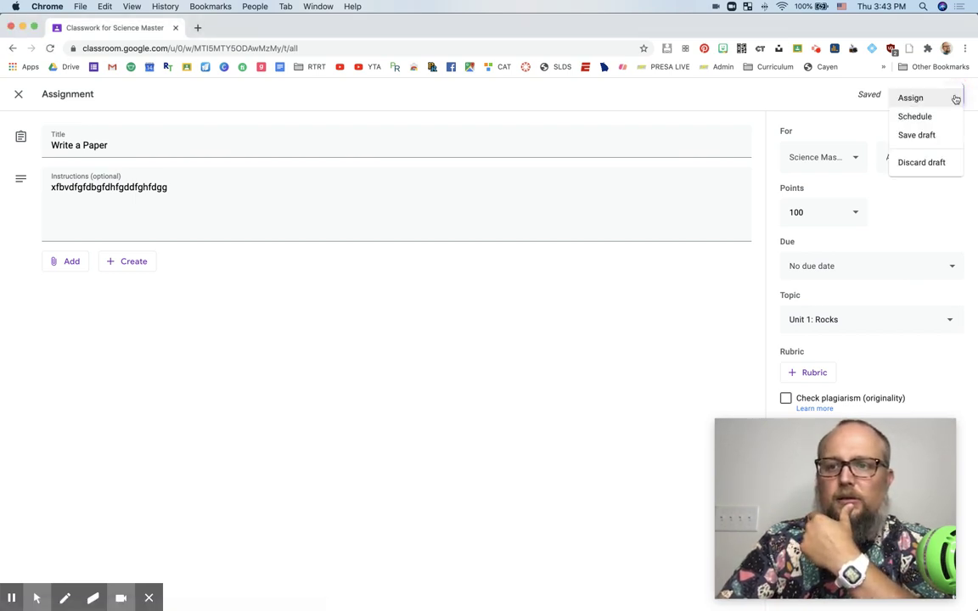
click(914, 136)
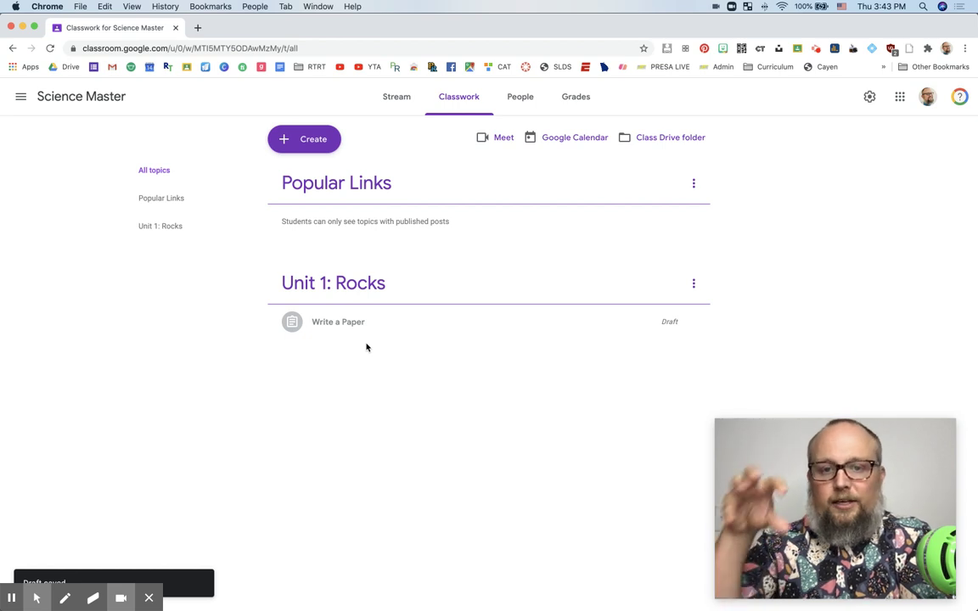
- Open Science Master's class settings, checking the Stream options without changing them
click(575, 102)
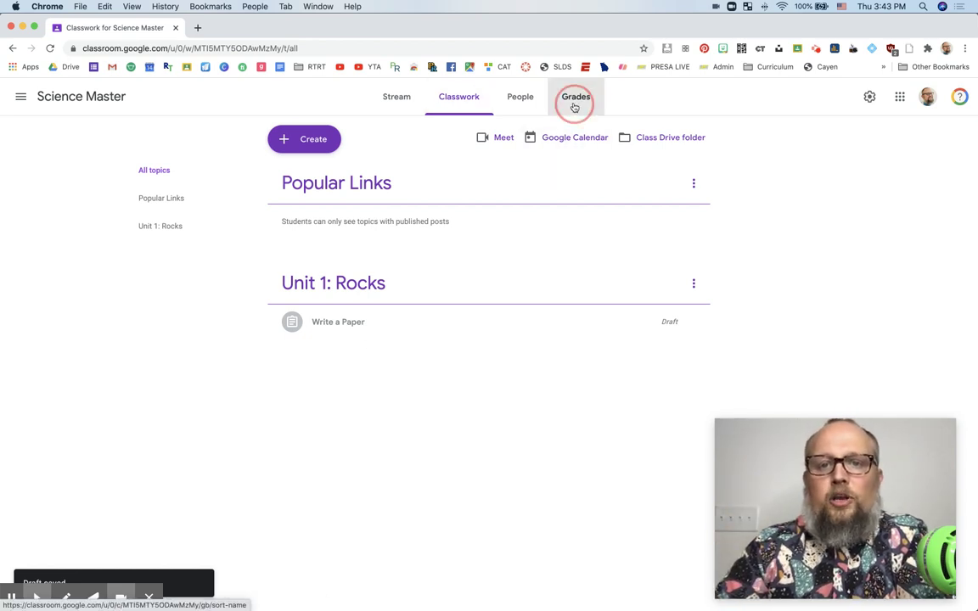
click(870, 98)
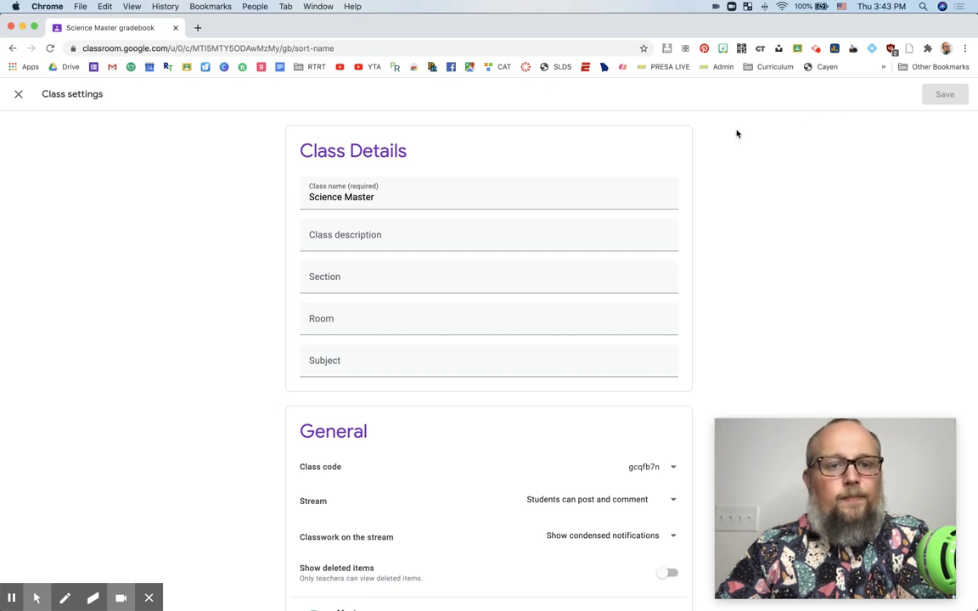
click(18, 94)
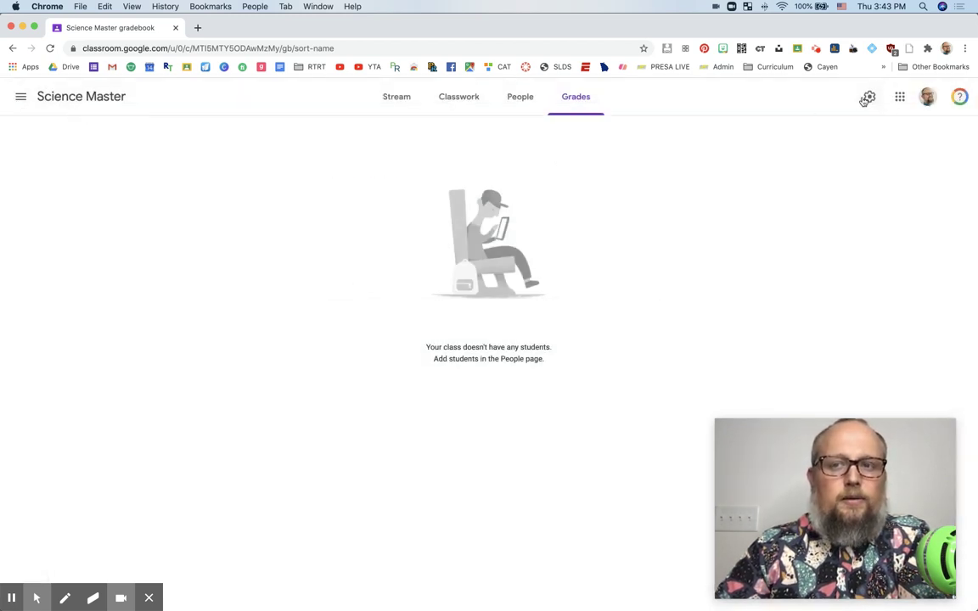
click(869, 97)
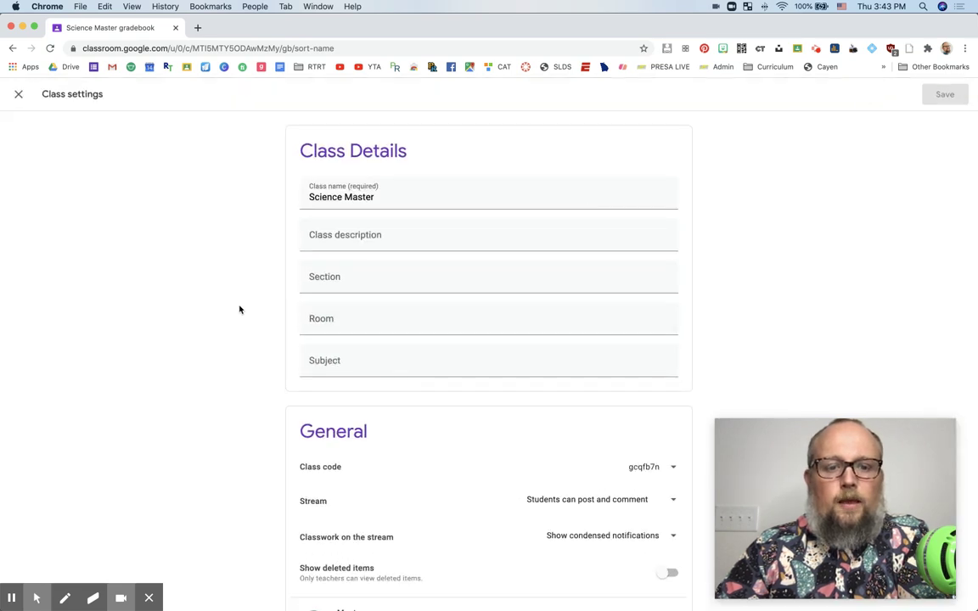
scroll(239, 309, down, 3)
scroll(240, 309, down, 1)
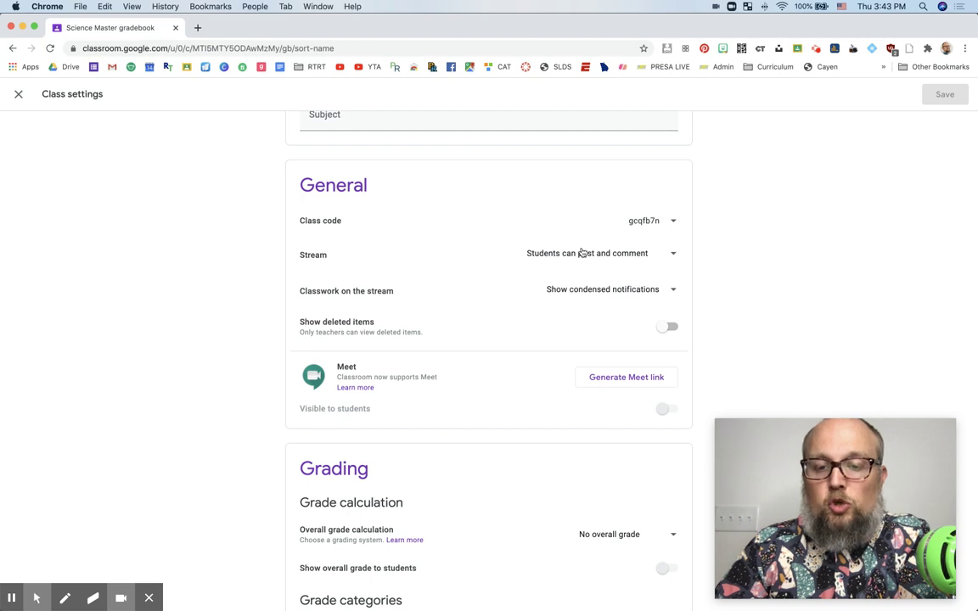
click(584, 253)
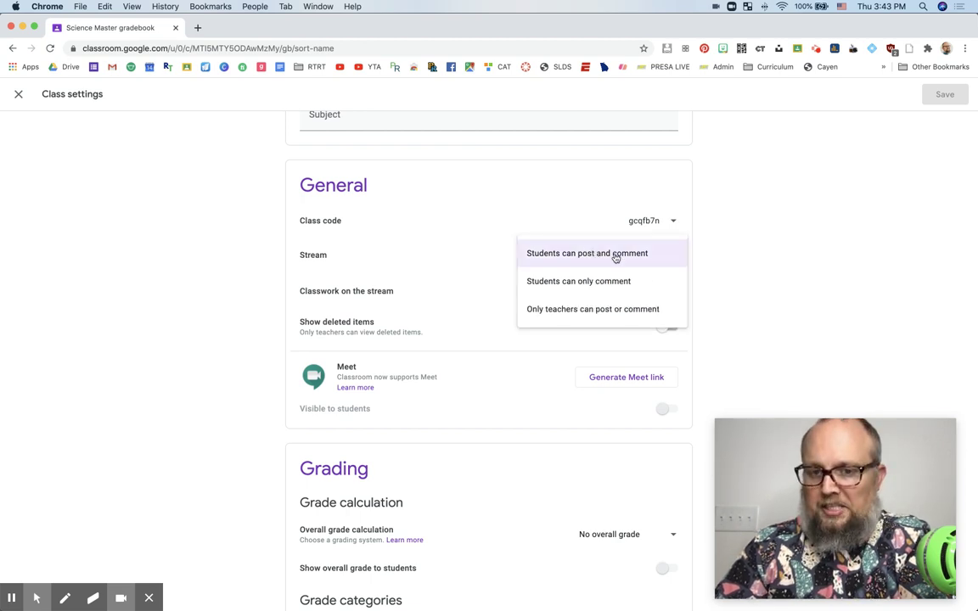
click(752, 274)
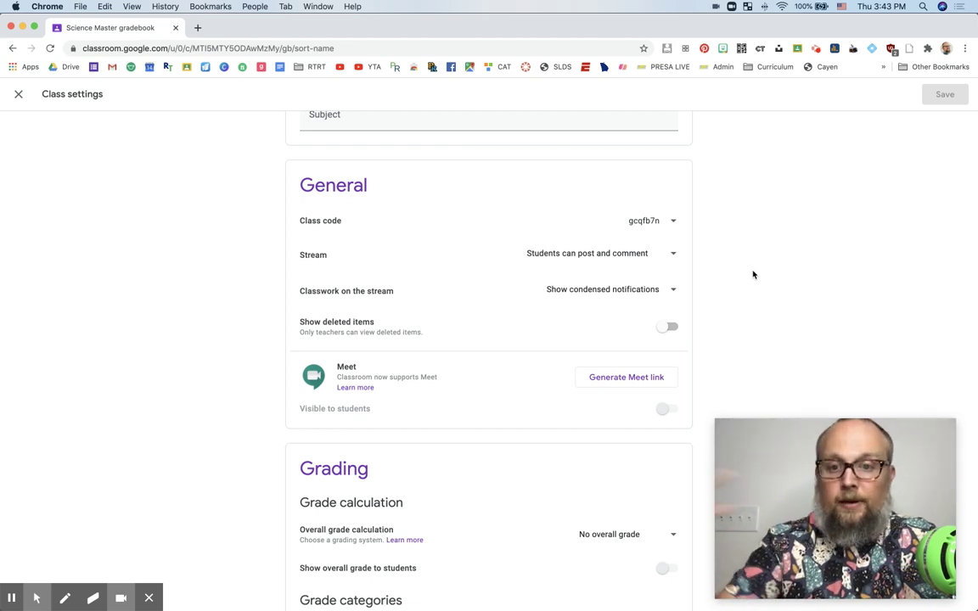
scroll(201, 354, down, 1)
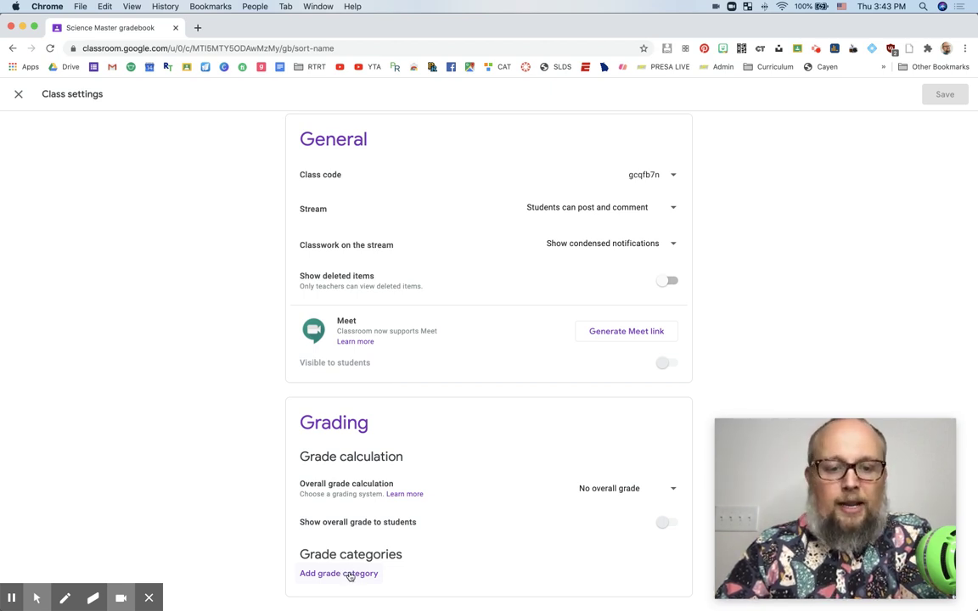
- Set grading to weighted by category, show overall grade, and add Tests at 50%
click(622, 493)
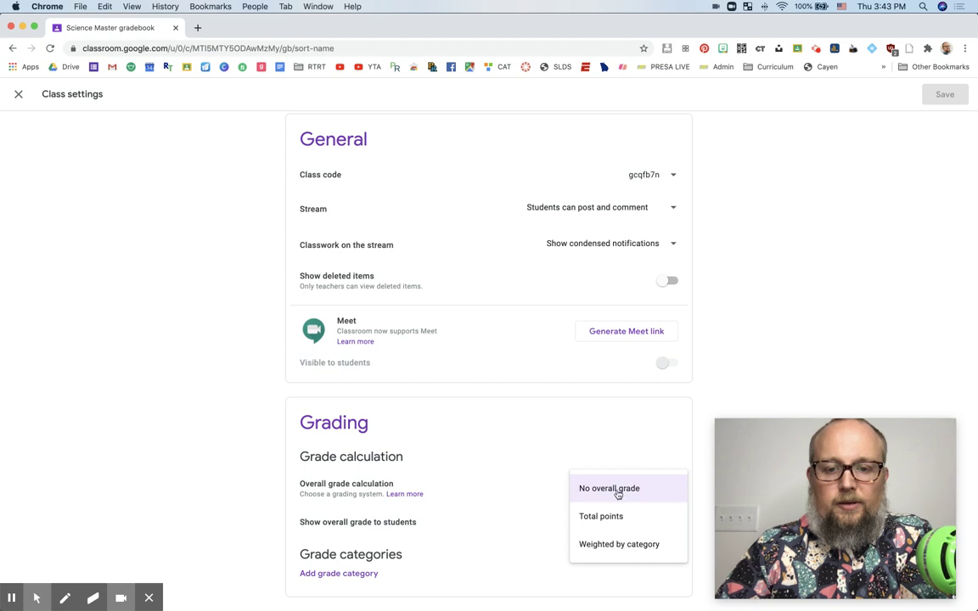
click(606, 544)
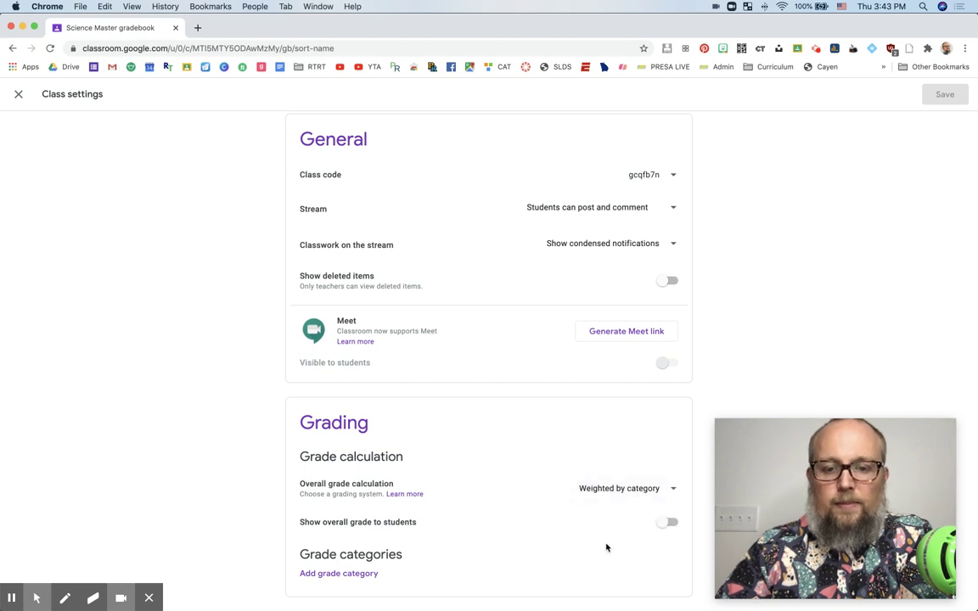
click(657, 527)
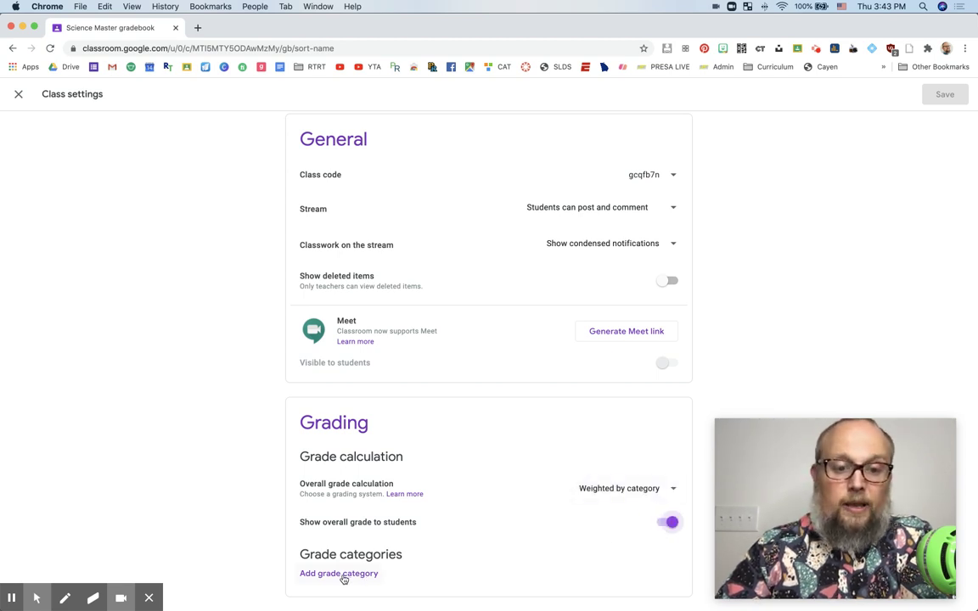
click(341, 575)
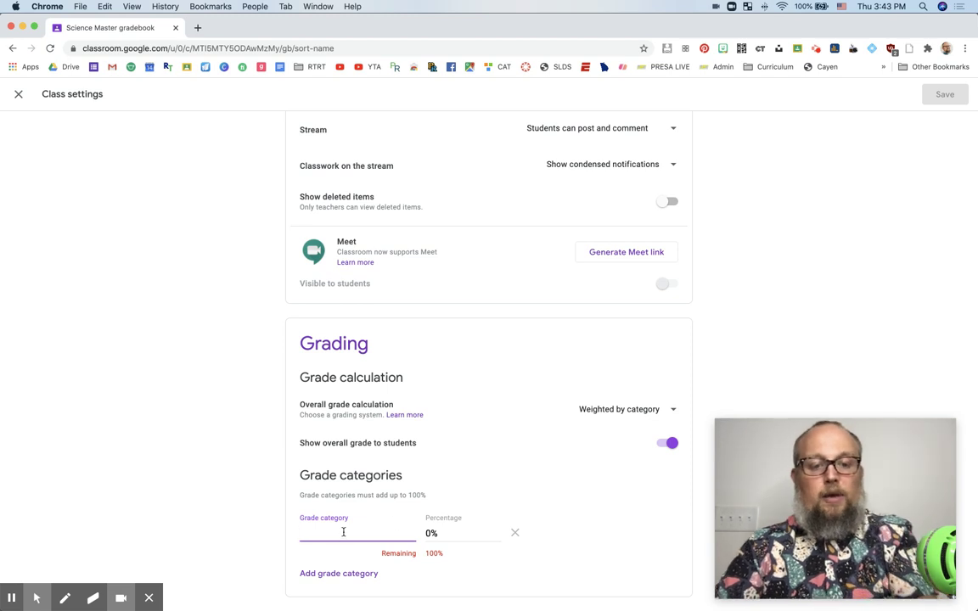
text(Te)
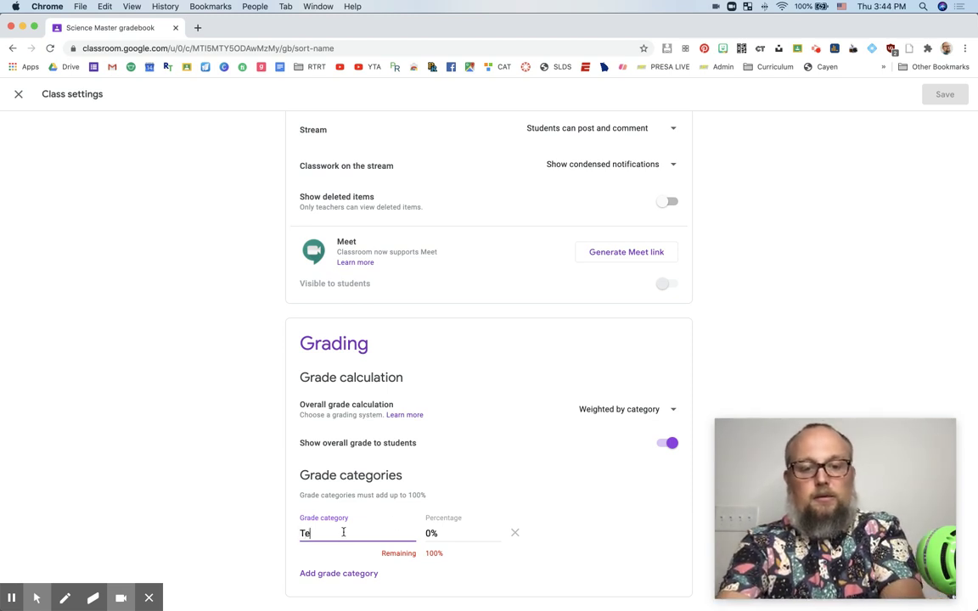
text(sts)
key(Tab)
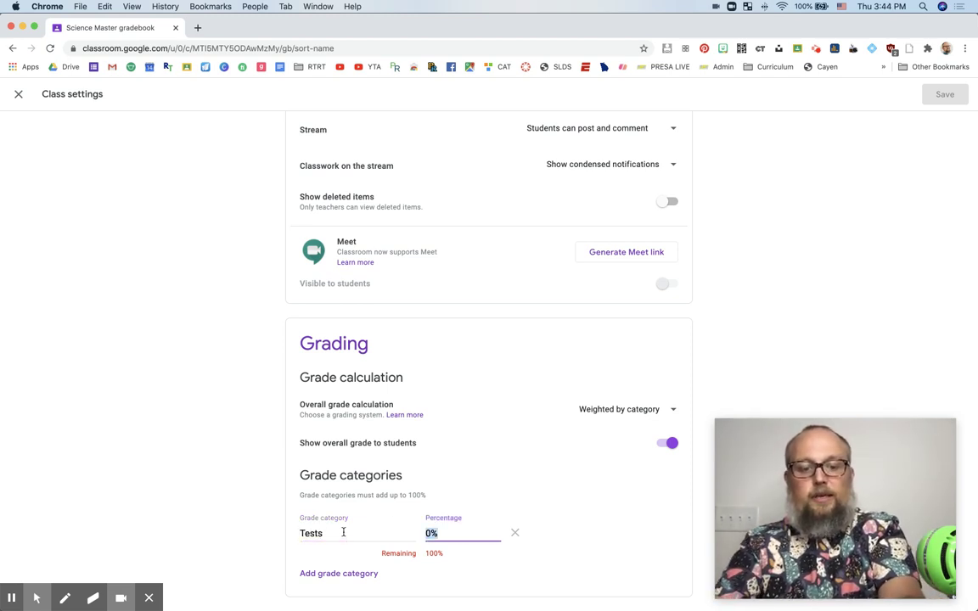
text(50)
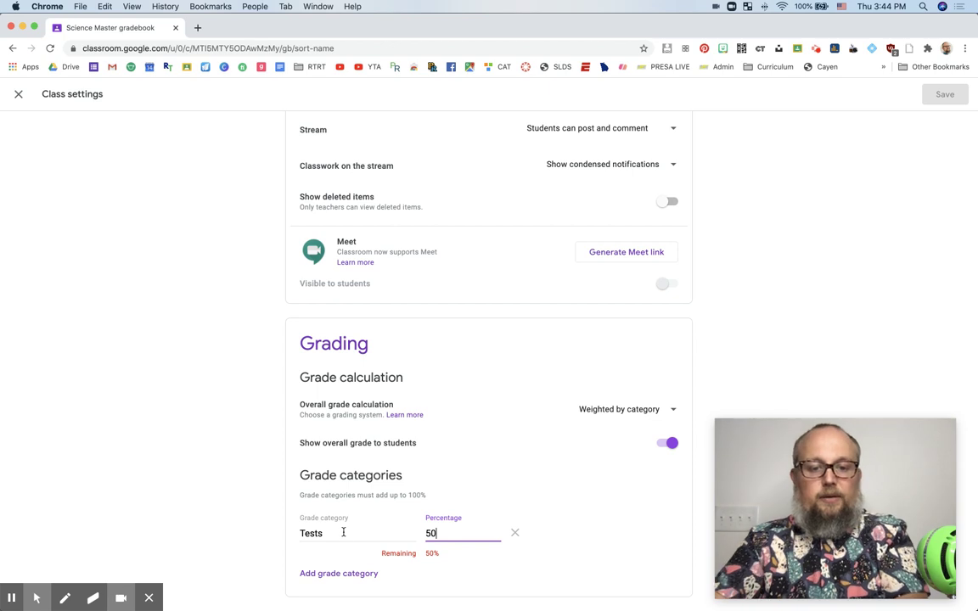
- Add a Smiles category at 50% and save the grading settings
click(322, 573)
text(Smiloe)
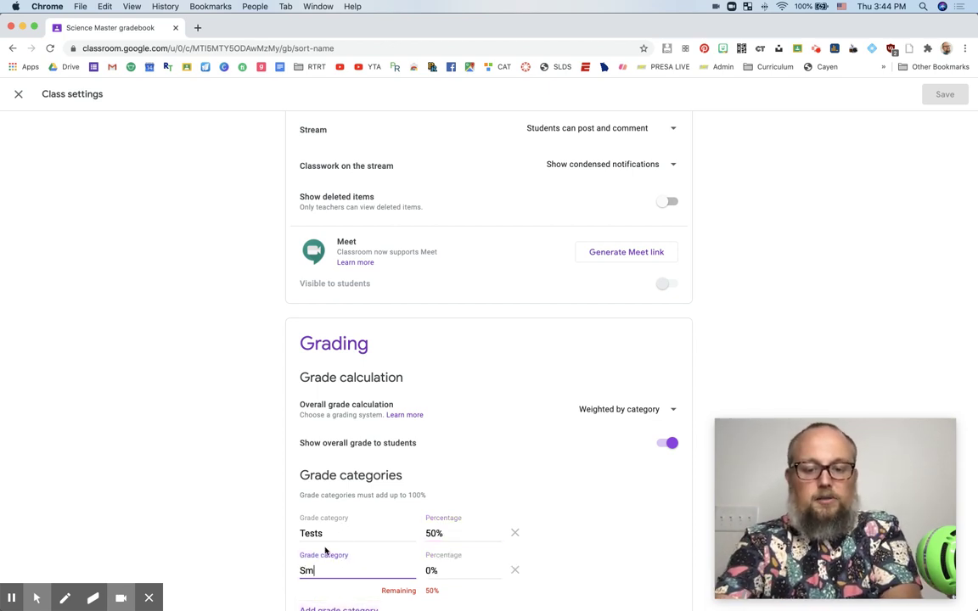
key(Tab)
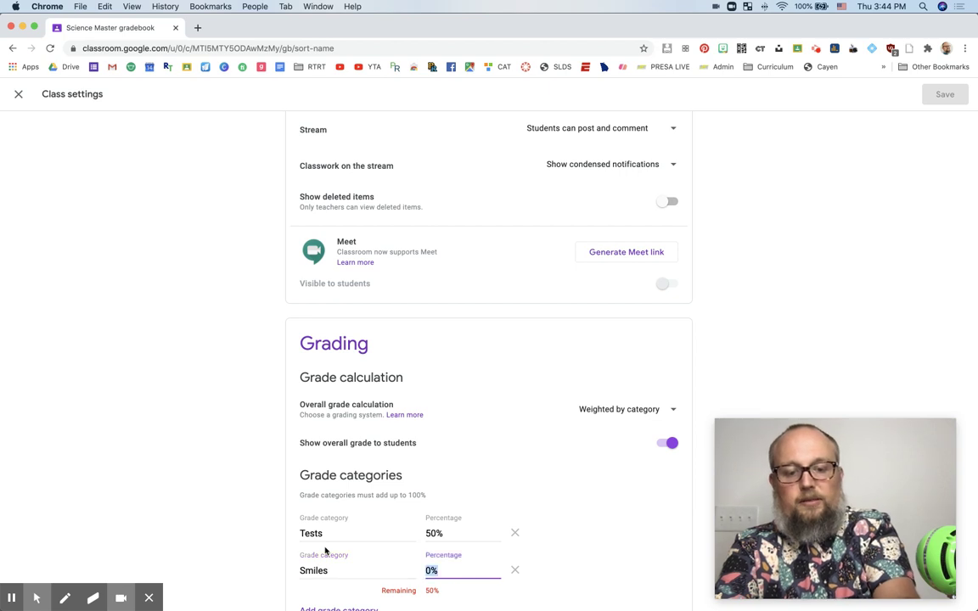
text(50)
click(627, 519)
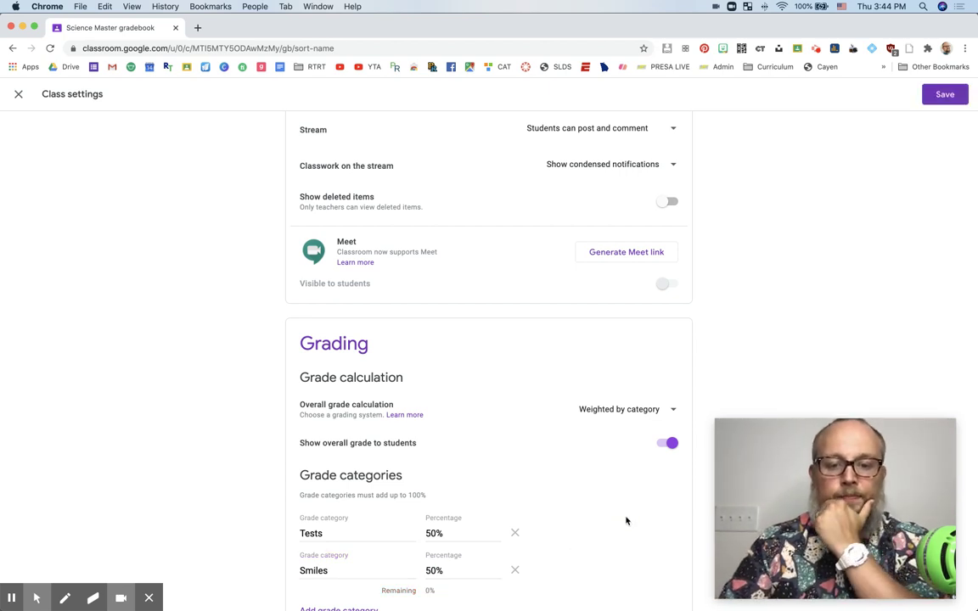
scroll(627, 519, down, 1)
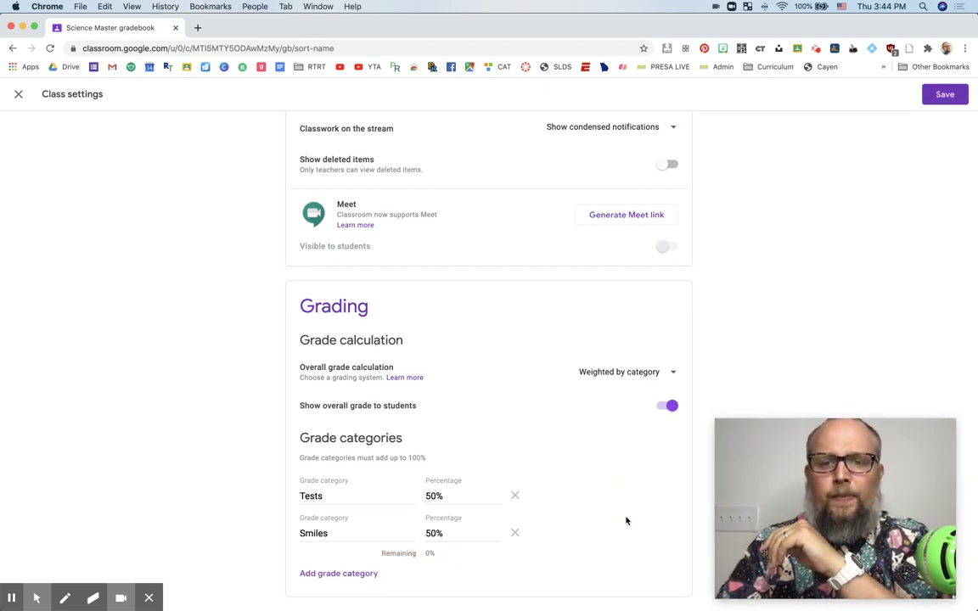
scroll(674, 345, up, 10)
click(938, 101)
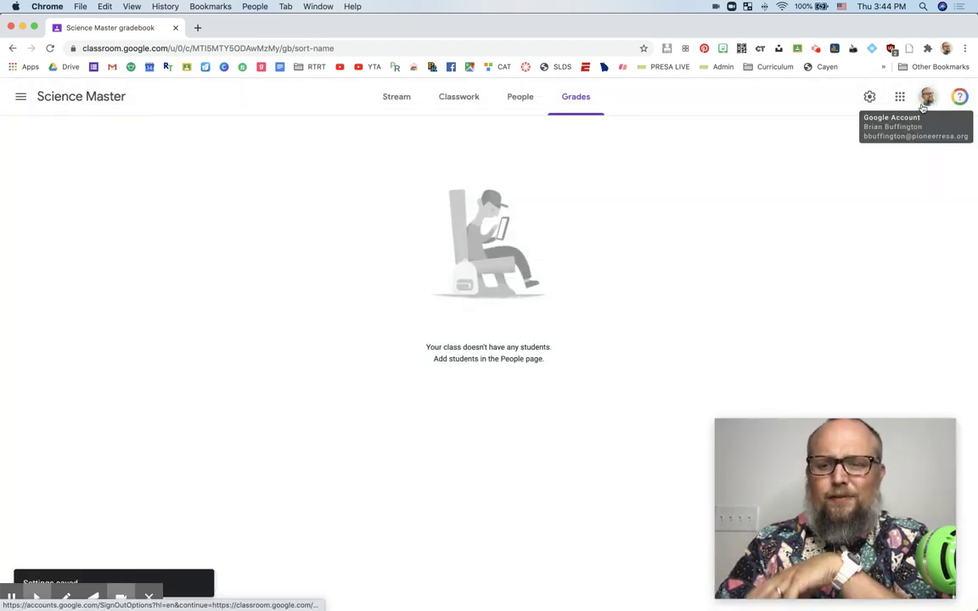
- Switch to Science Master's Classwork tab
click(451, 106)
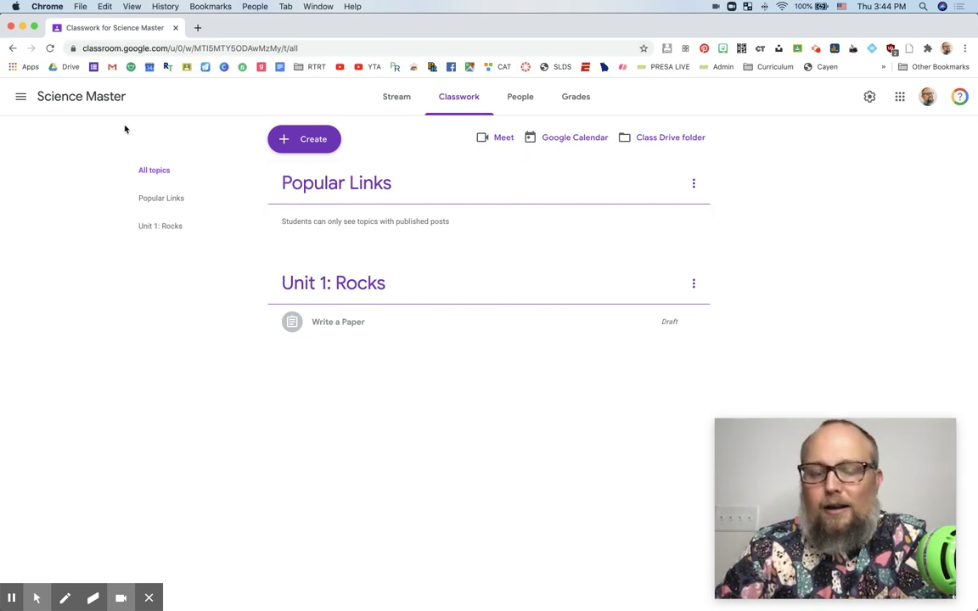
- Copy Science Master from the class list as a new class named 'Buff Class'
click(20, 96)
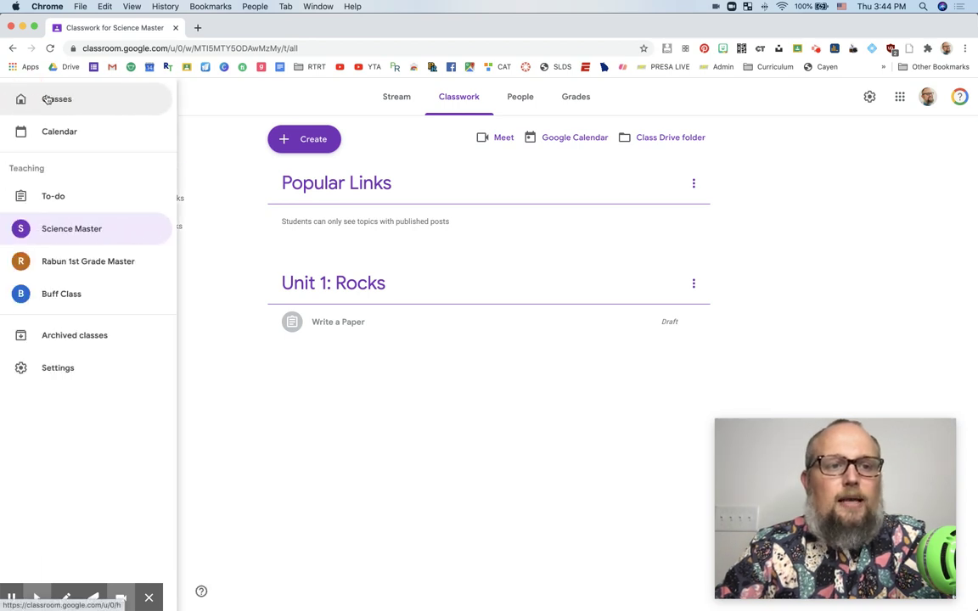
click(48, 100)
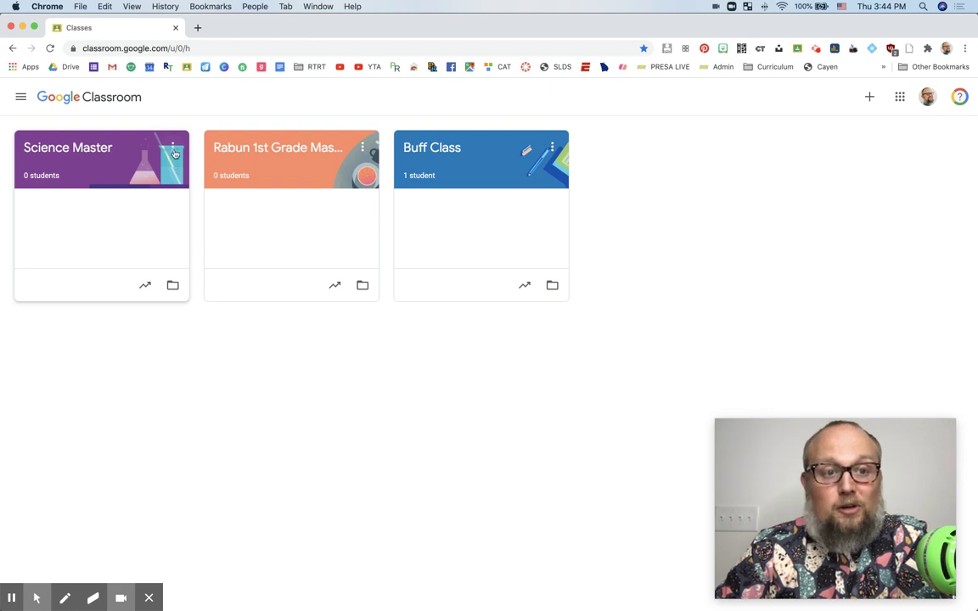
click(172, 148)
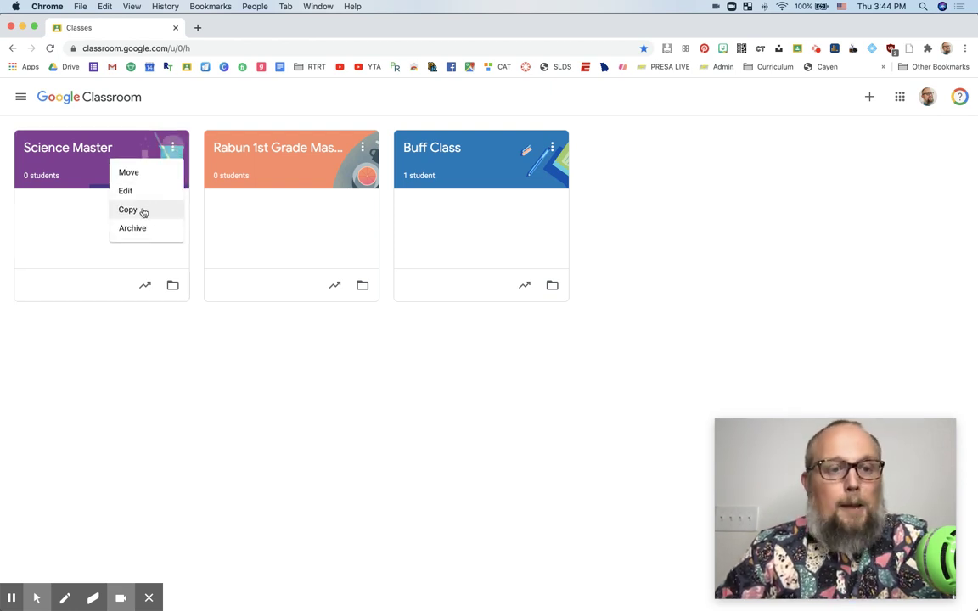
click(133, 212)
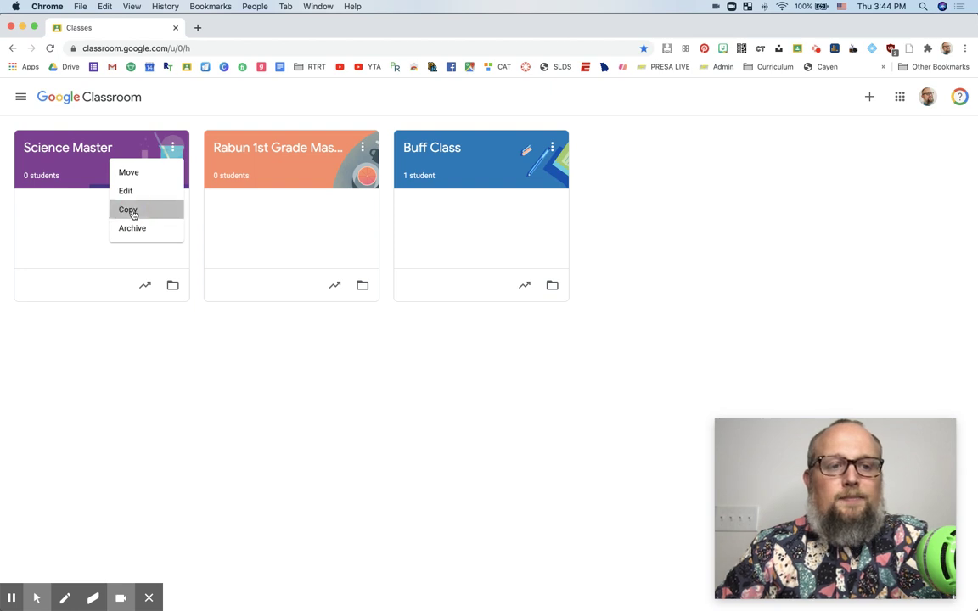
triple_click(422, 297)
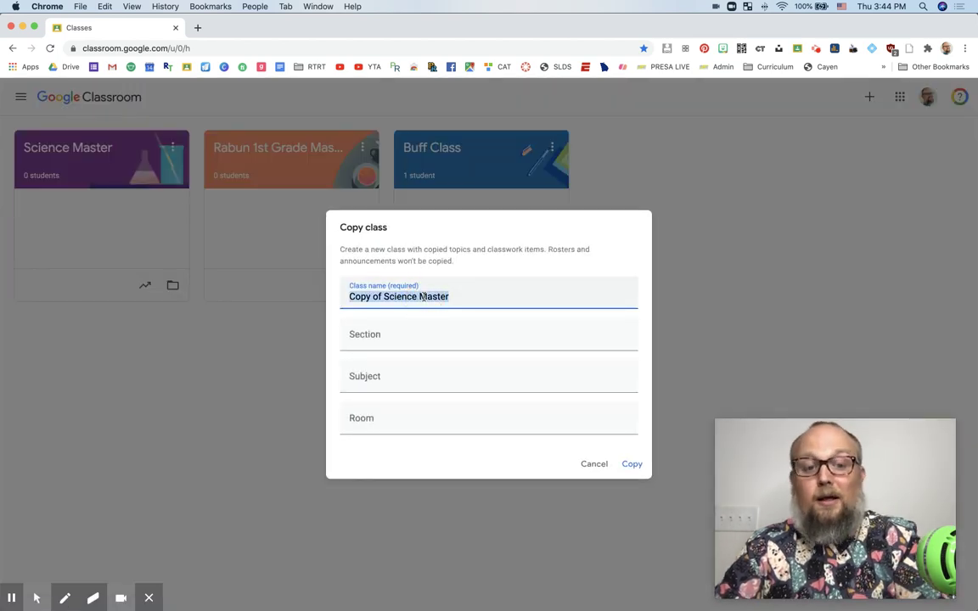
text(Buff)
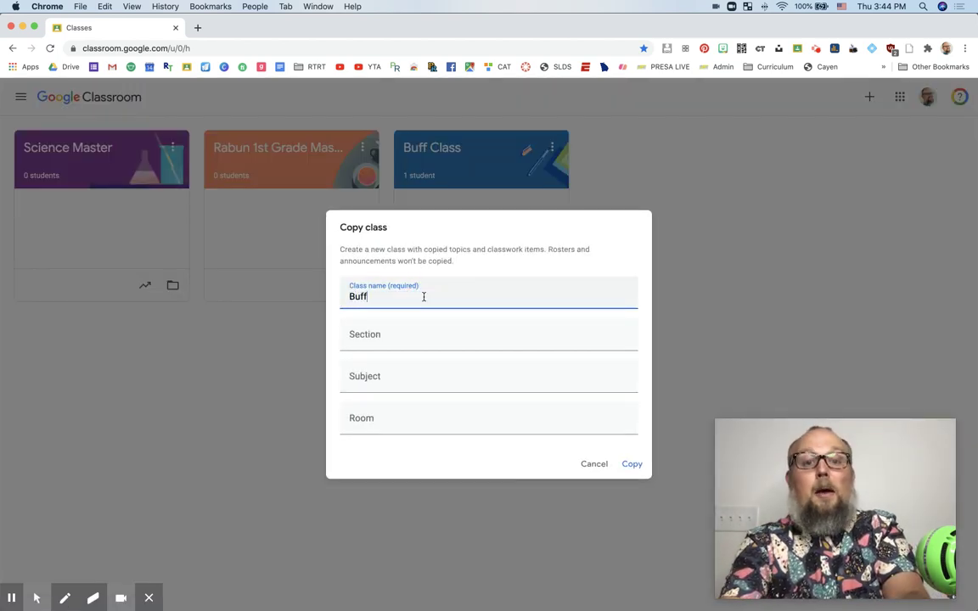
text( Class)
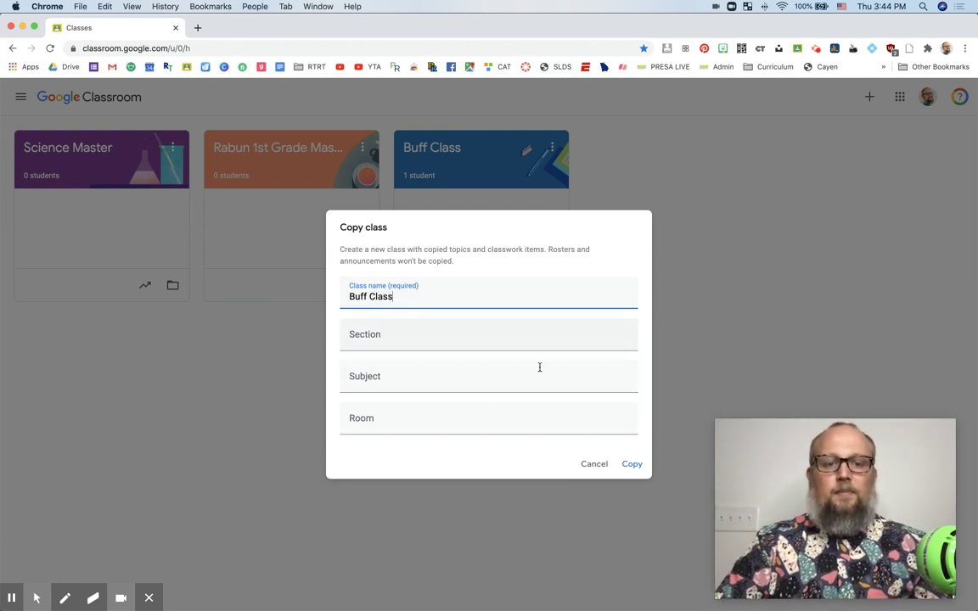
click(632, 466)
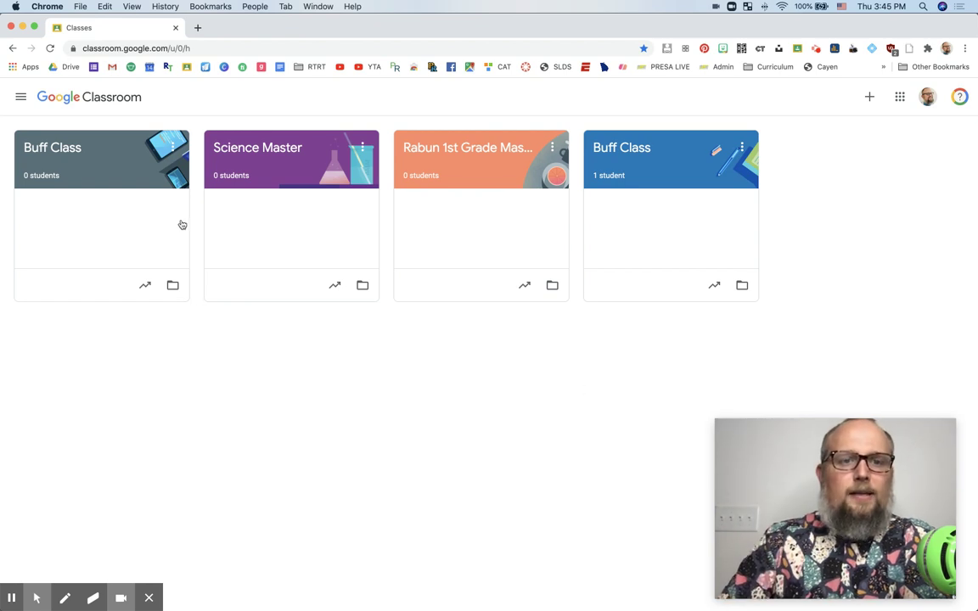
- Open Buff Class and view its Classwork with the copied topics
click(71, 155)
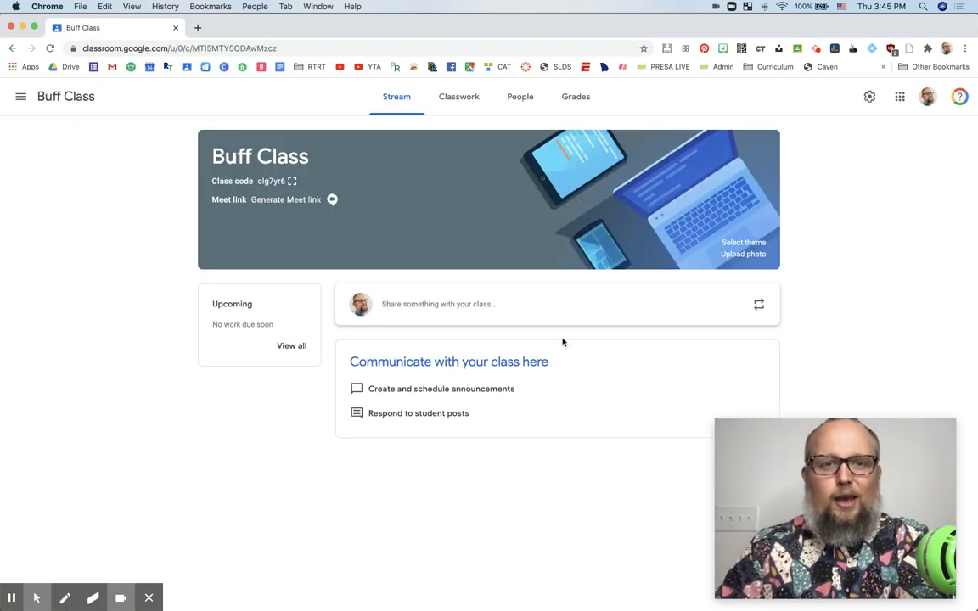
click(458, 99)
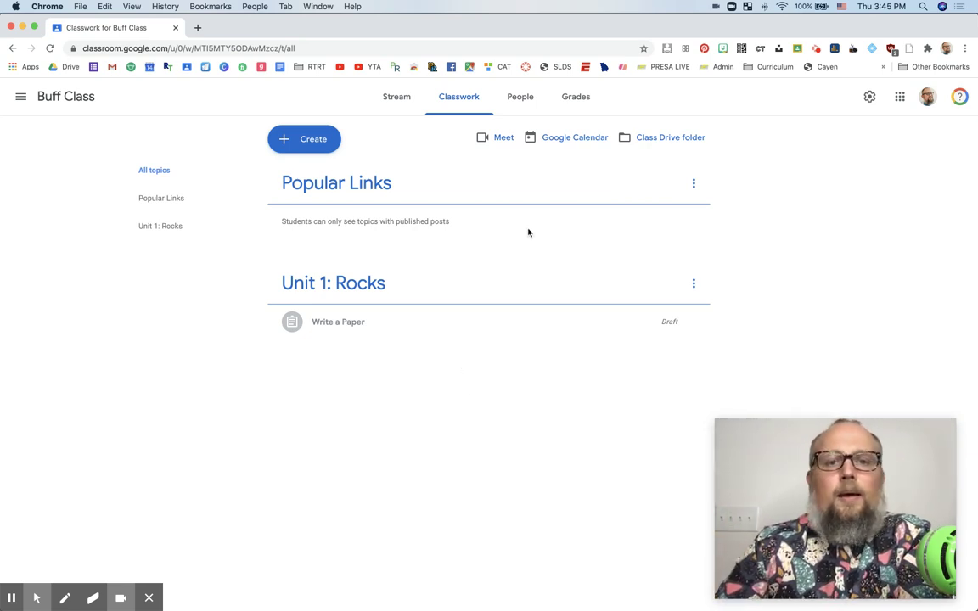
- Check that Buff Class's grade settings still weight Tests and Smiles at 50% each
click(524, 99)
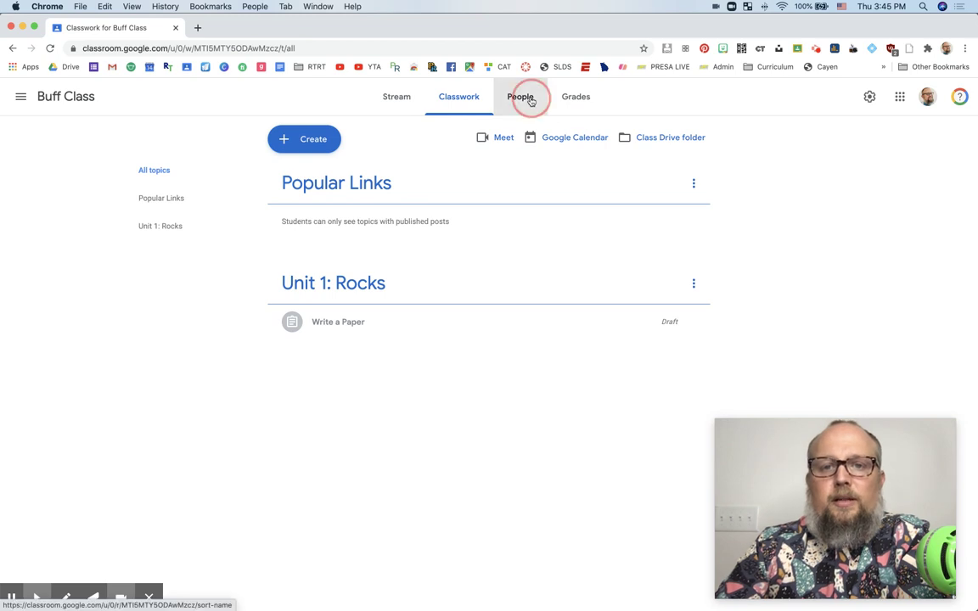
click(588, 99)
click(868, 96)
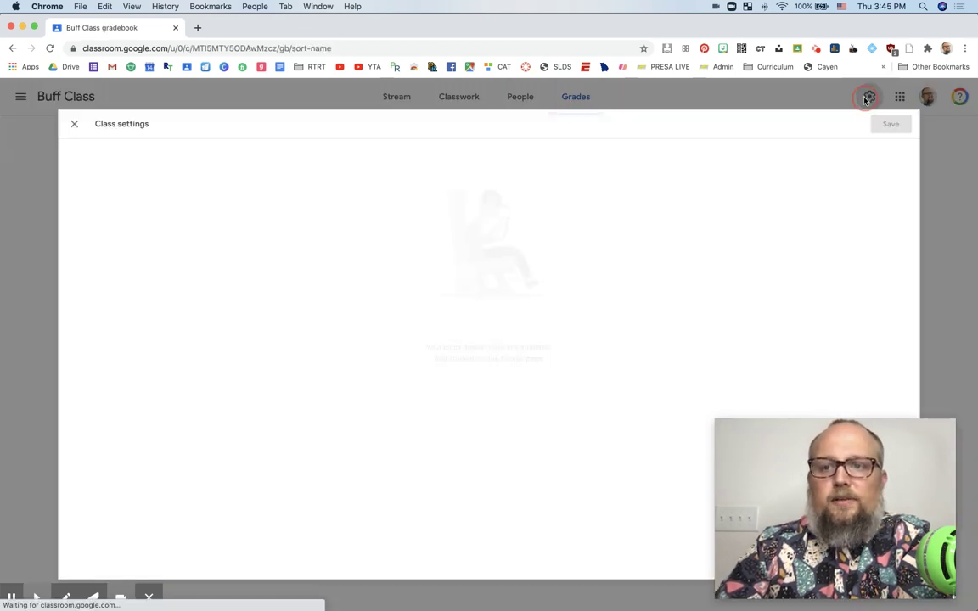
scroll(586, 353, down, 2)
scroll(585, 352, down, 5)
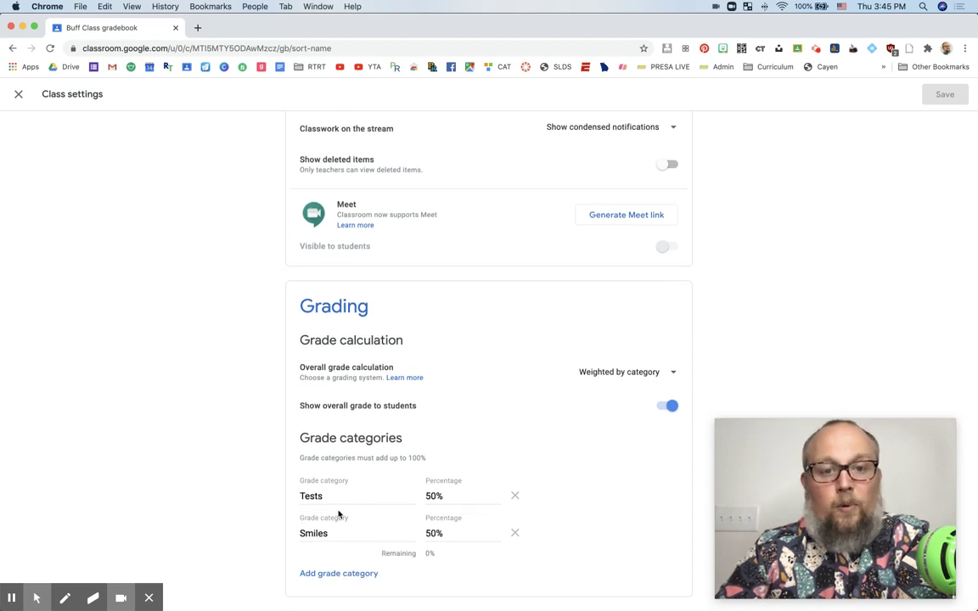
scroll(462, 454, up, 6)
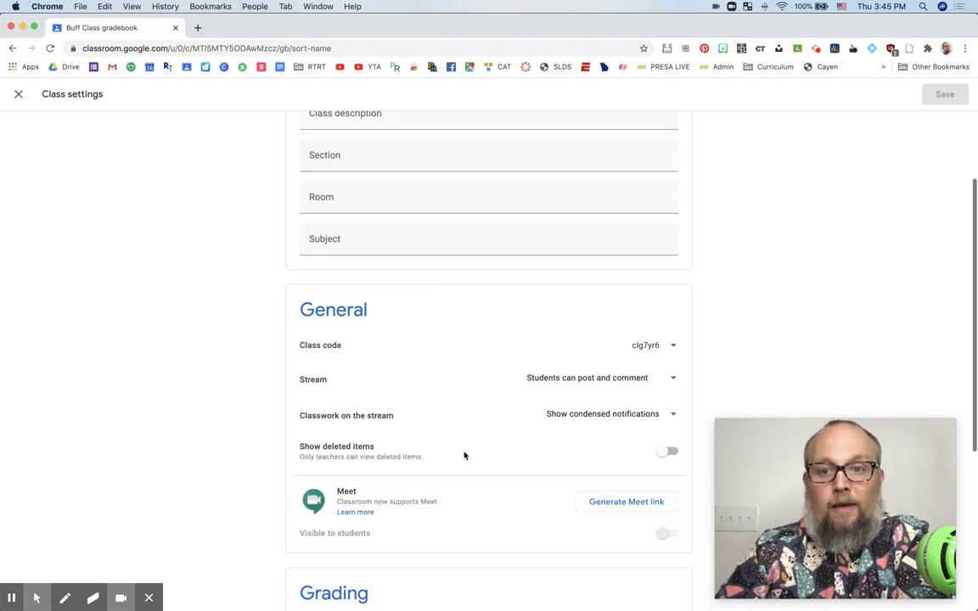
click(18, 93)
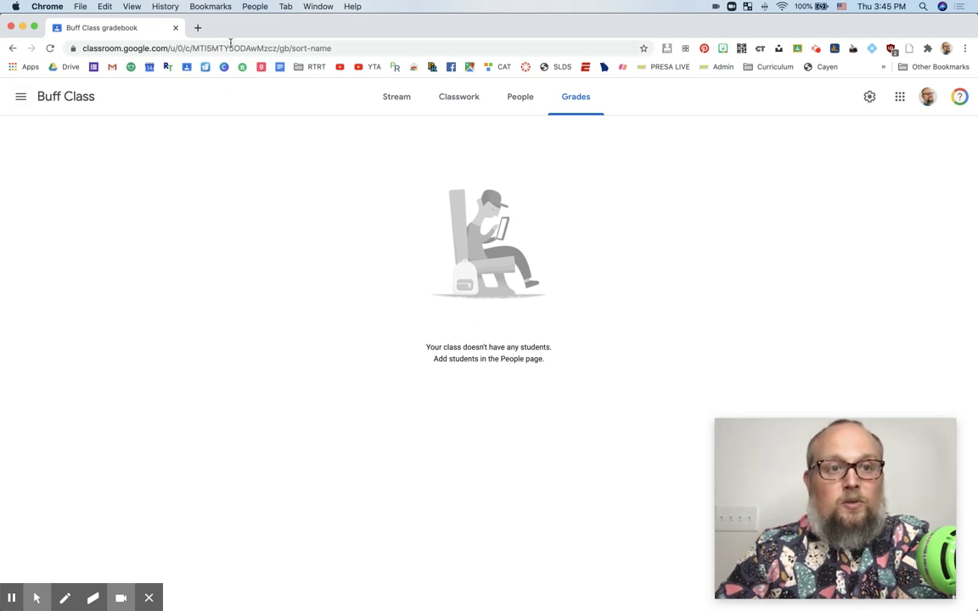
- Load classroom.google.com in a new tab and go to Science Master's Classwork page
click(198, 29)
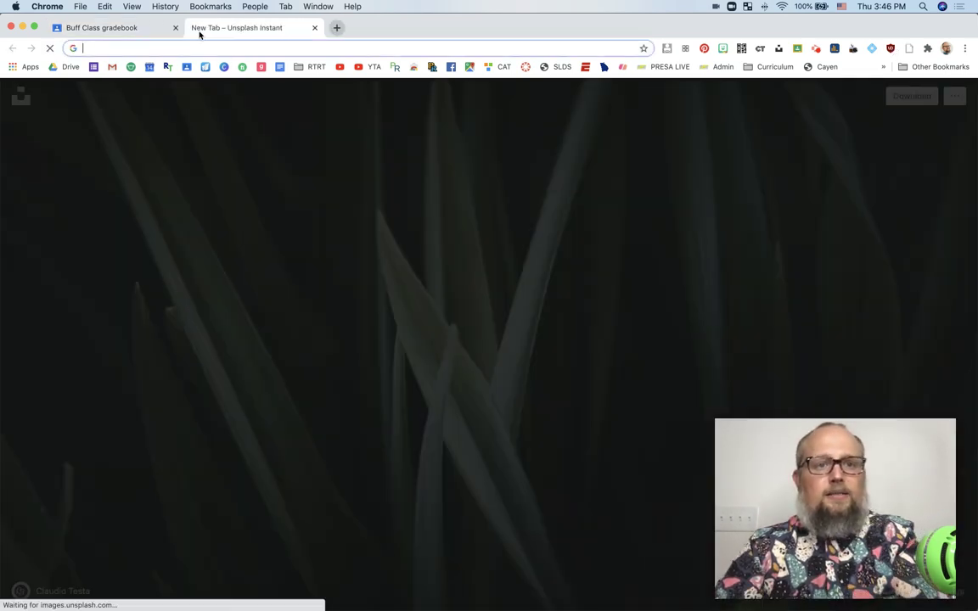
text(cla)
key(Return)
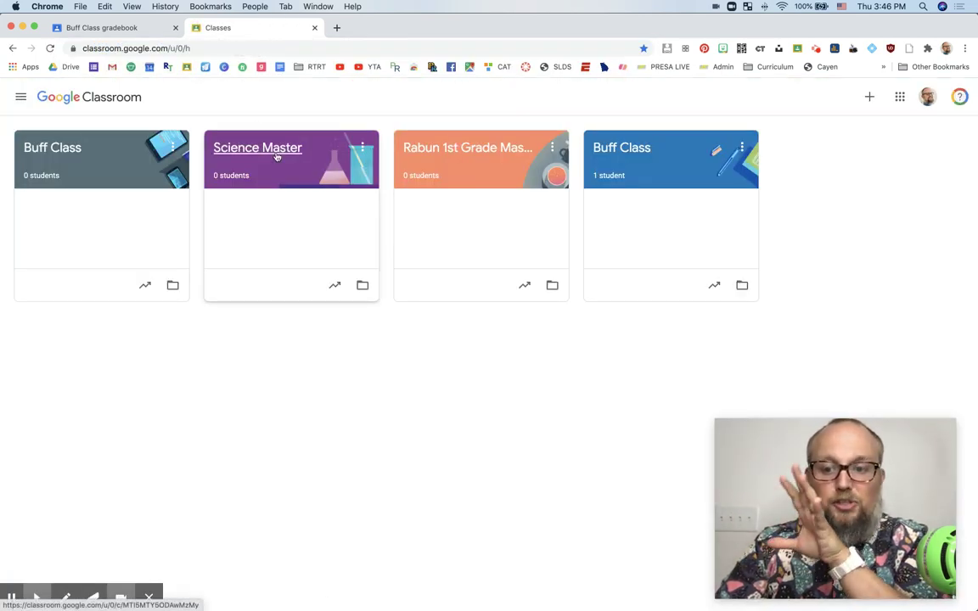
click(275, 157)
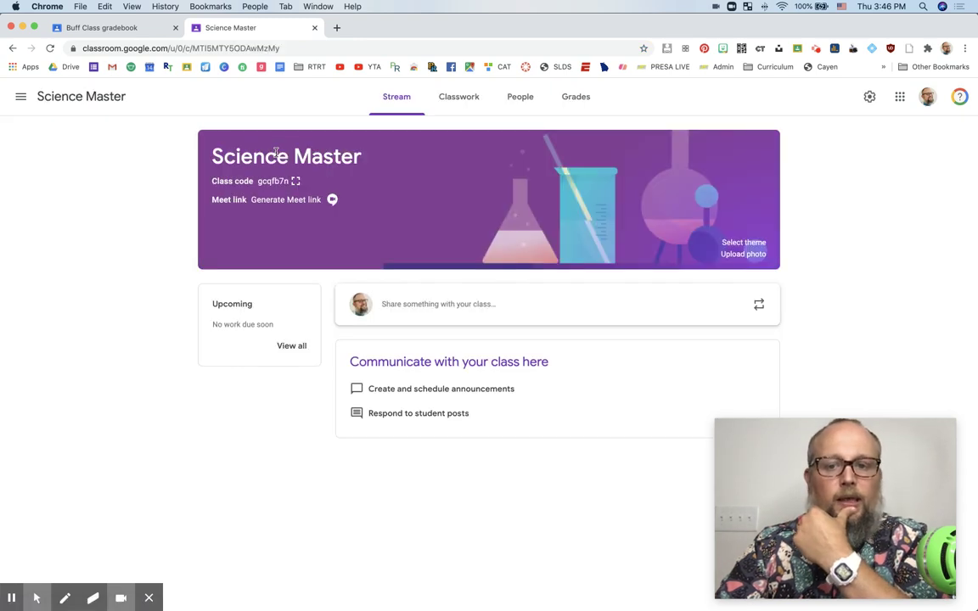
click(450, 98)
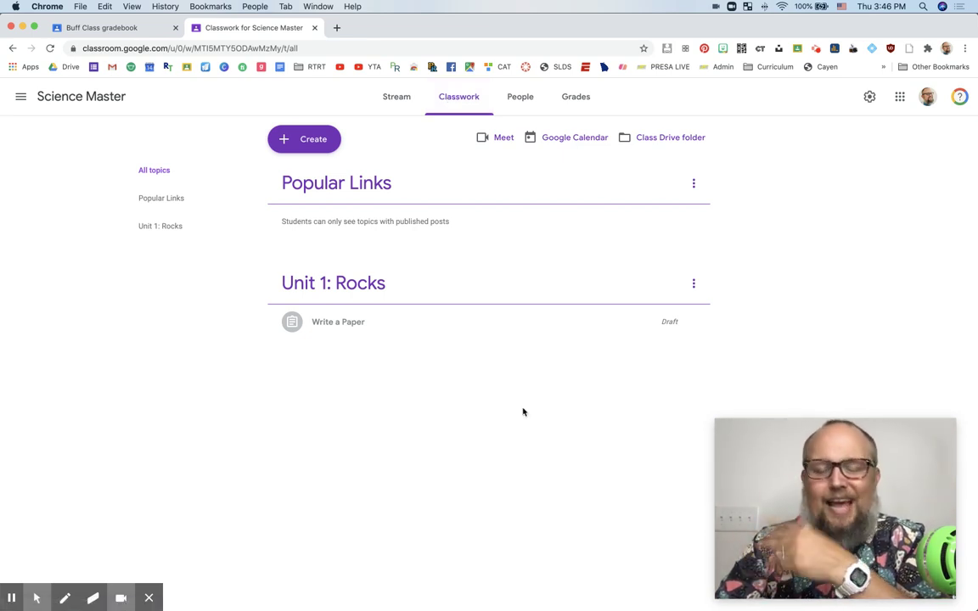
- Create a 'Shrimp Scampi' assignment with instructions 'yum' and save it as a draft
click(308, 144)
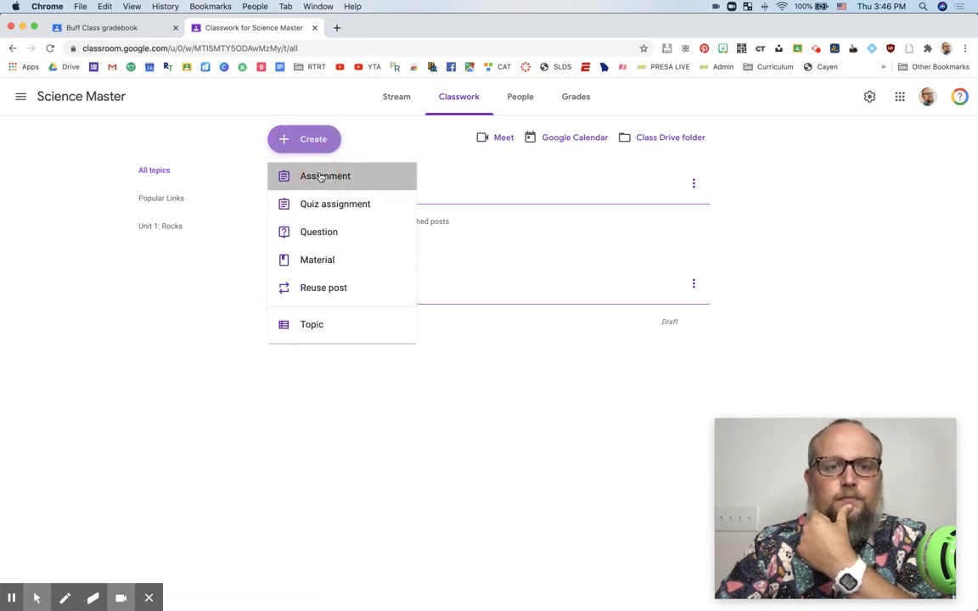
click(319, 174)
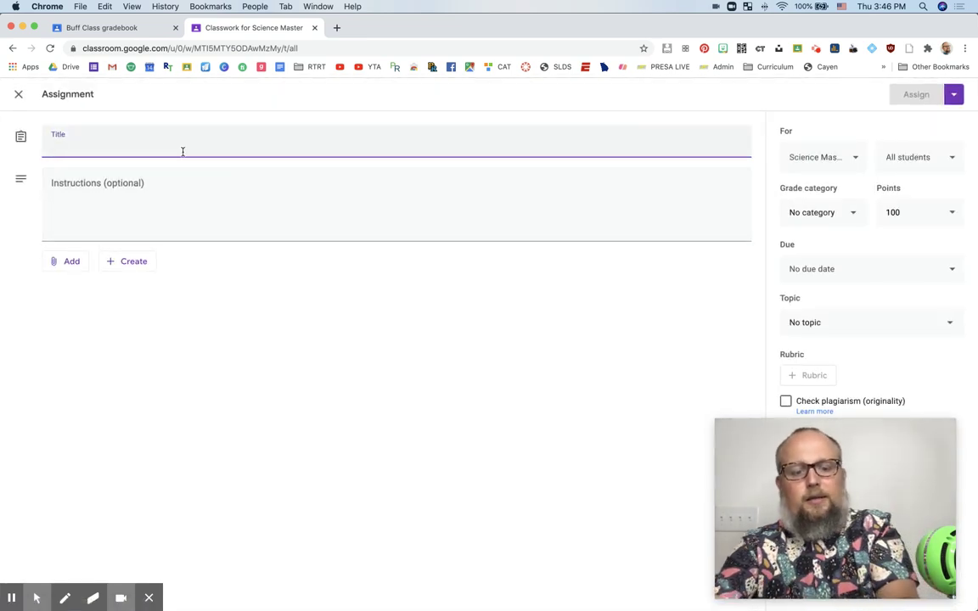
text(Sh)
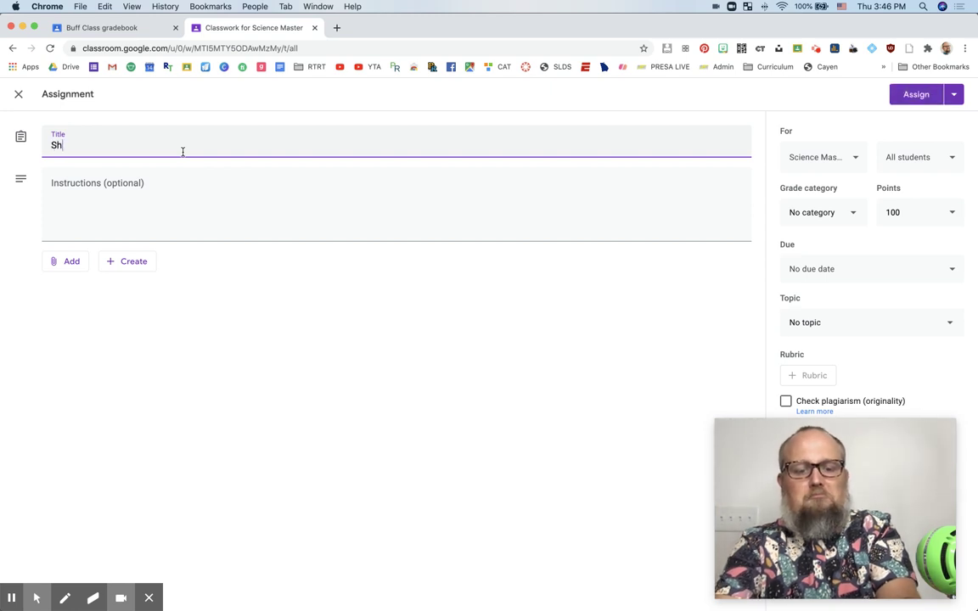
text(rimp S)
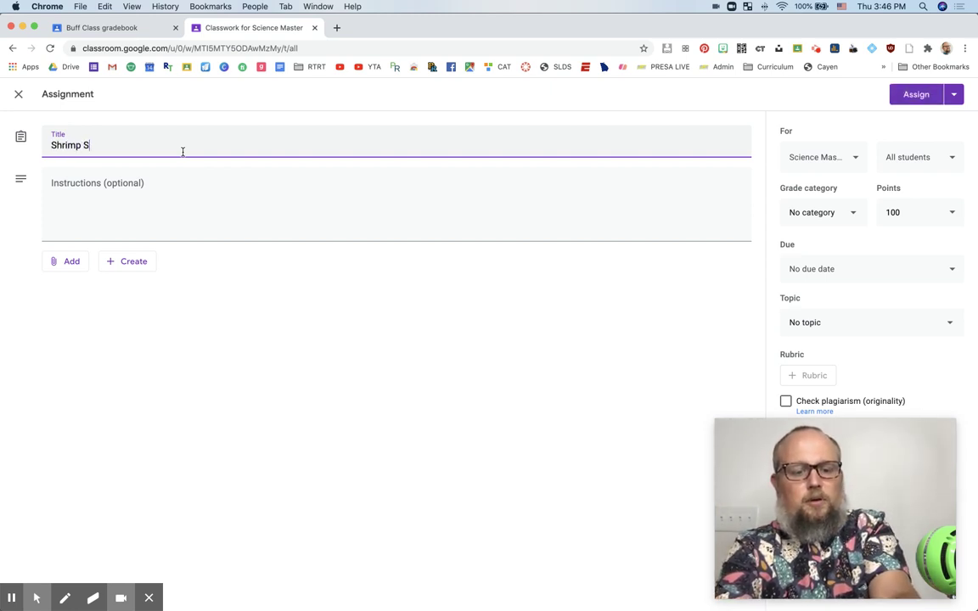
text(campi)
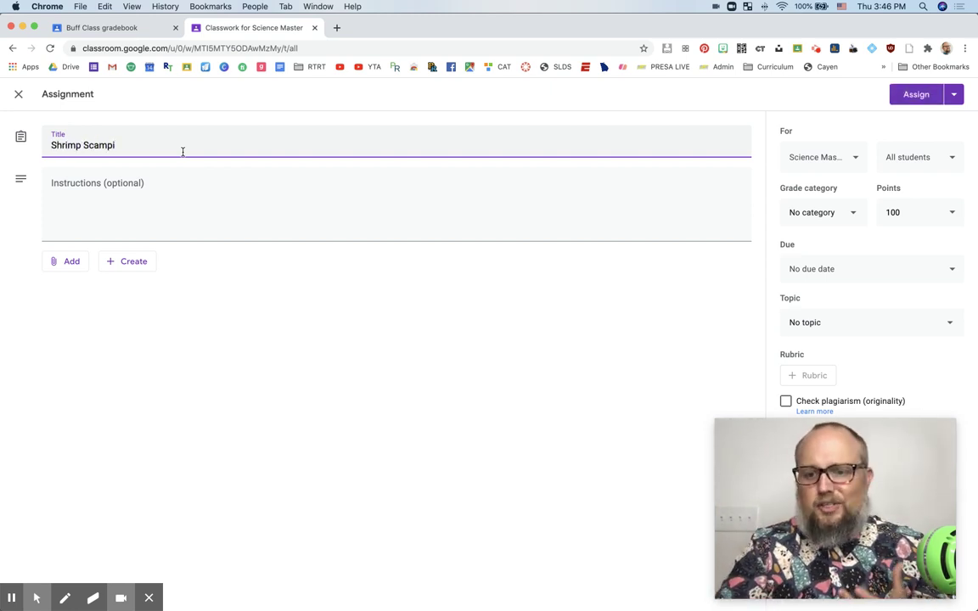
click(196, 192)
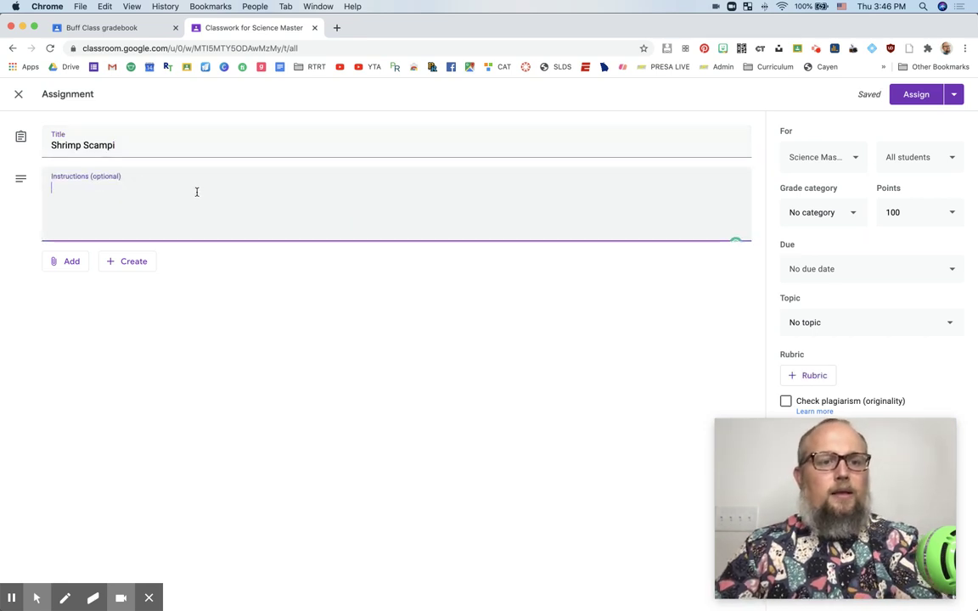
text(yum)
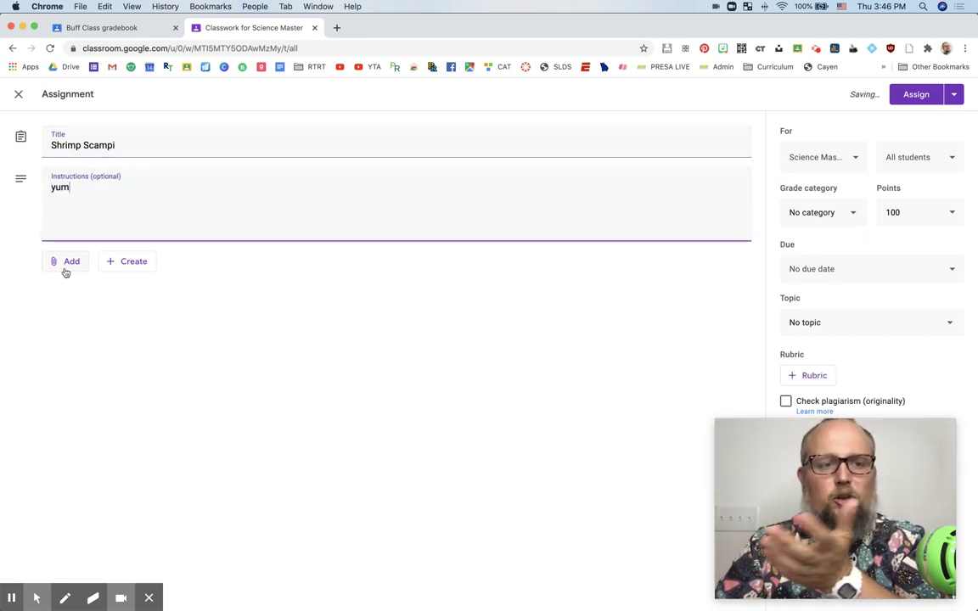
click(343, 364)
click(955, 95)
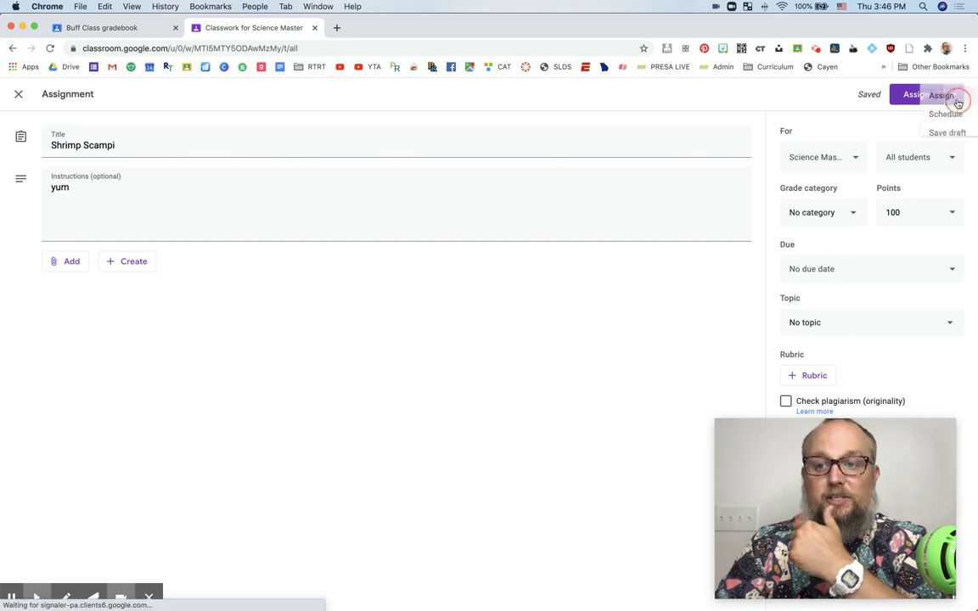
click(926, 135)
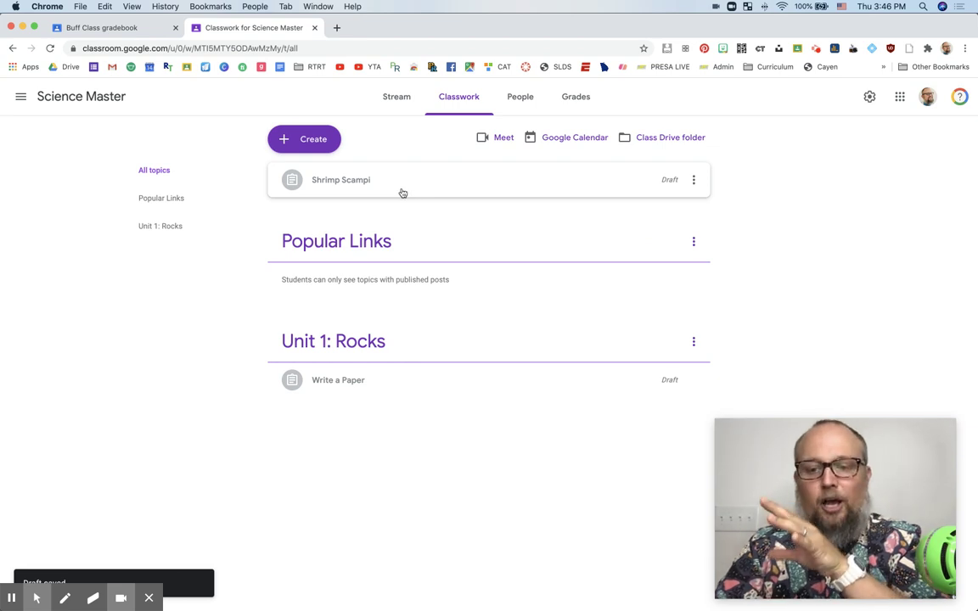
- From Buff Class's Classwork, reuse the Shrimp Scampi post from Science Master
click(126, 29)
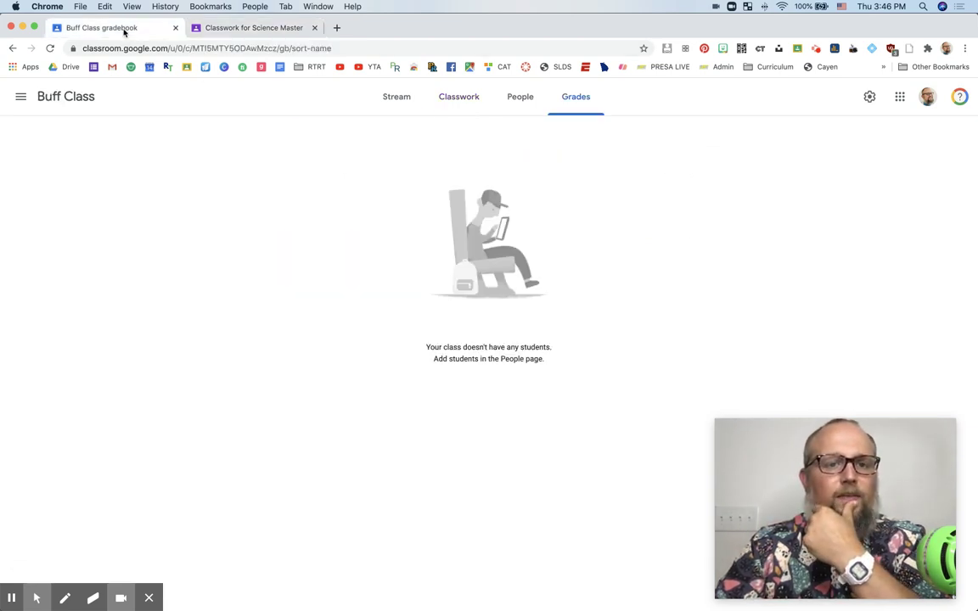
click(452, 104)
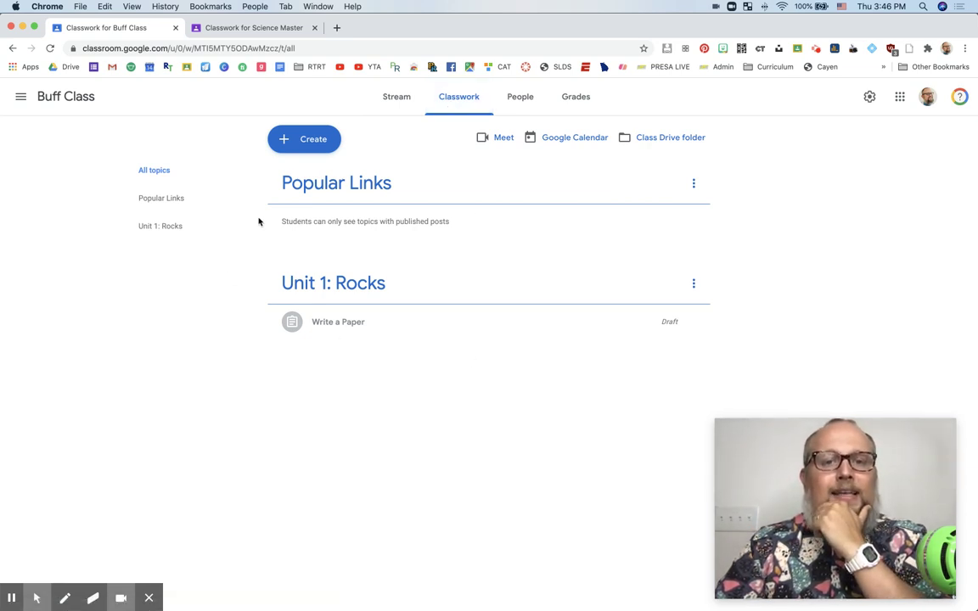
click(306, 151)
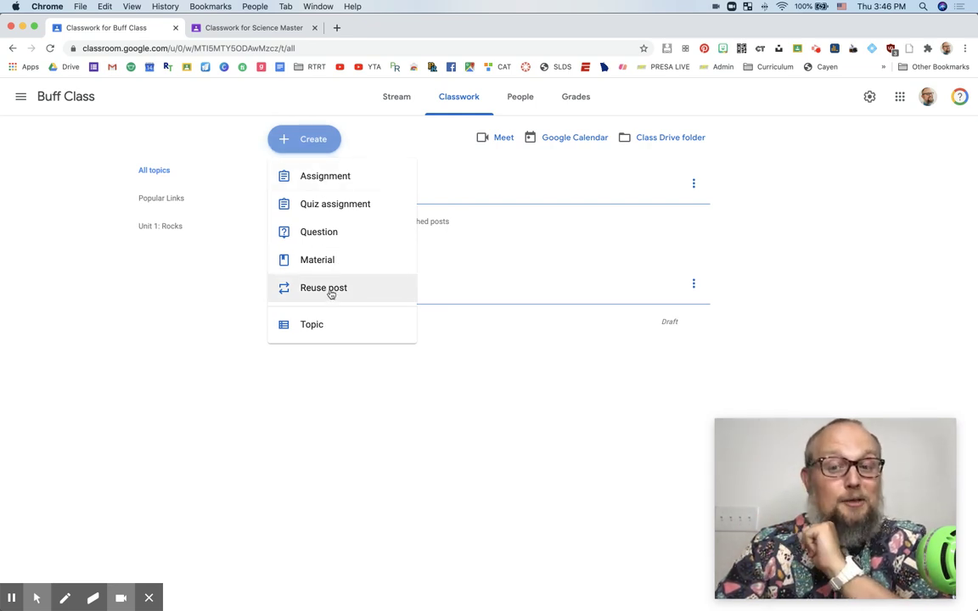
click(331, 290)
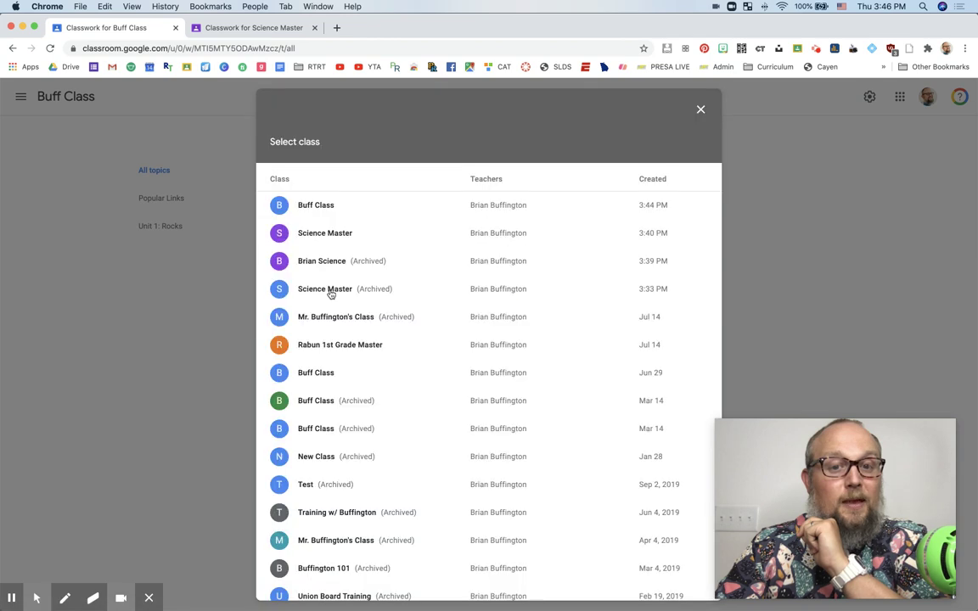
click(325, 233)
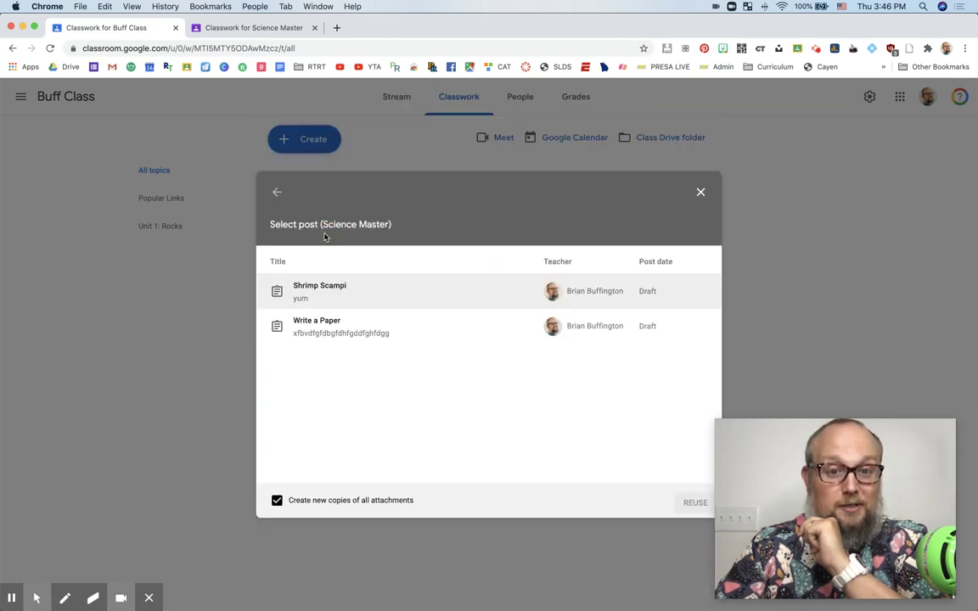
click(355, 298)
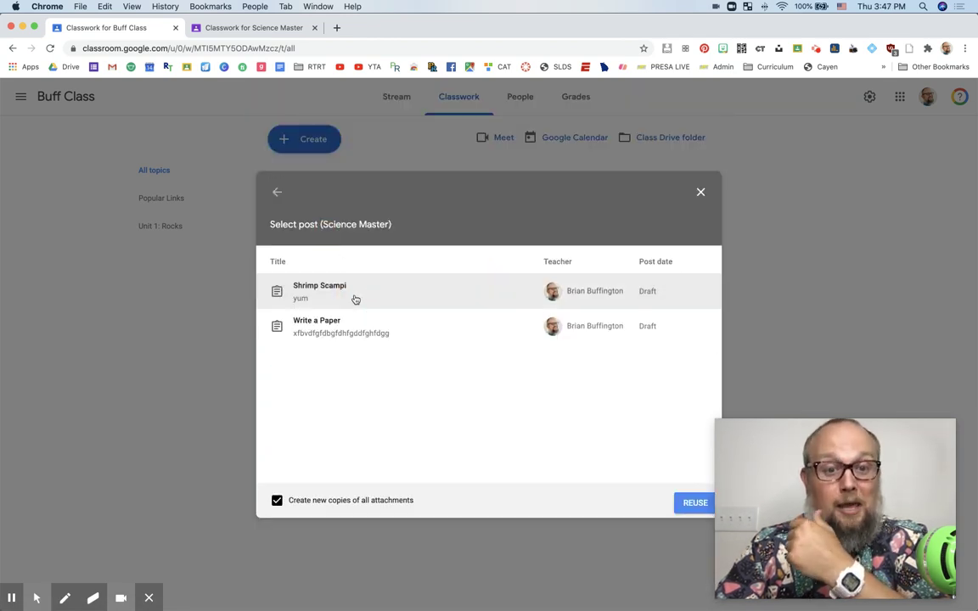
click(690, 503)
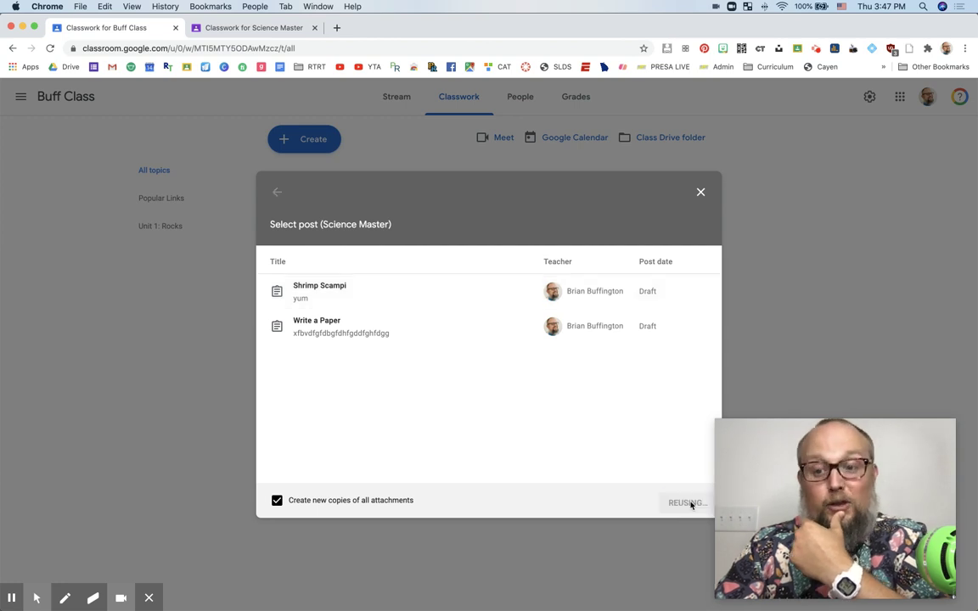